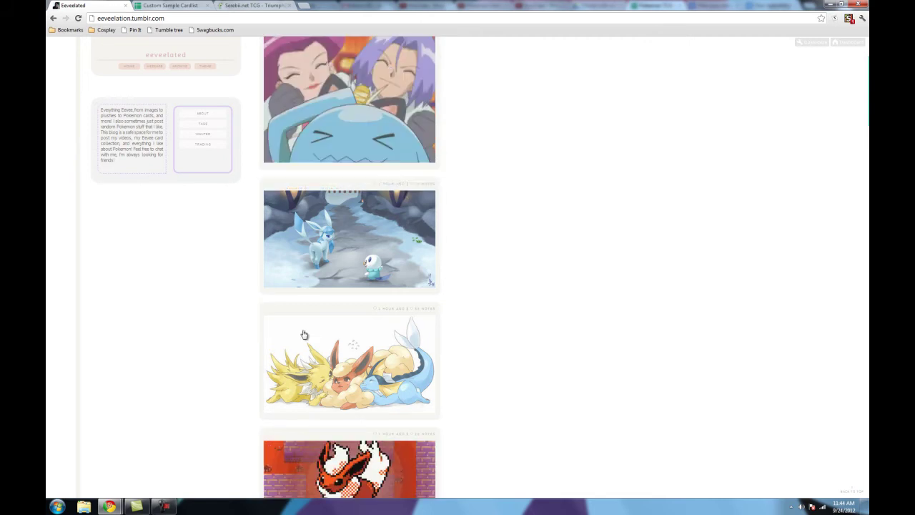
Step: Switch to the Custom Sample Cardlist spreadsheet and go to column A in the blank area below the two card entries
click(162, 5)
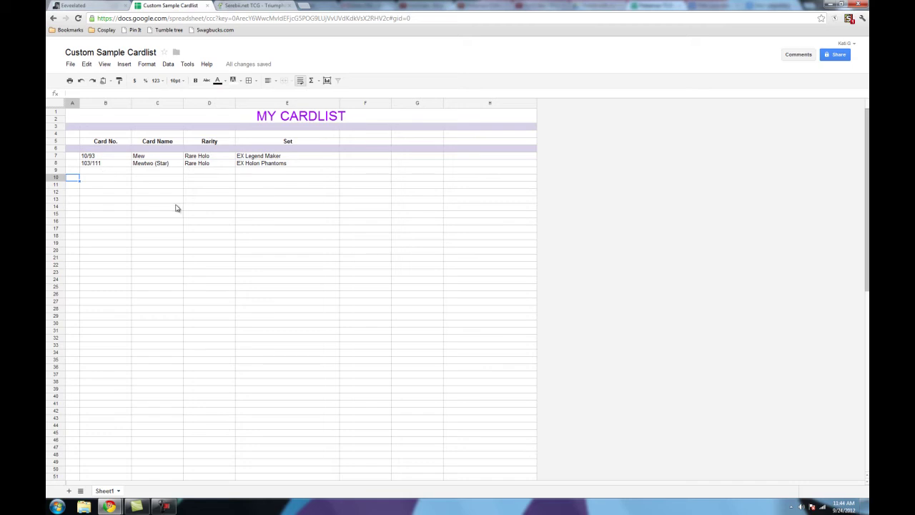
click(283, 164)
key(Up)
key(Left)
key(Left)
key(Left)
key(Down)
key(Down)
key(Down)
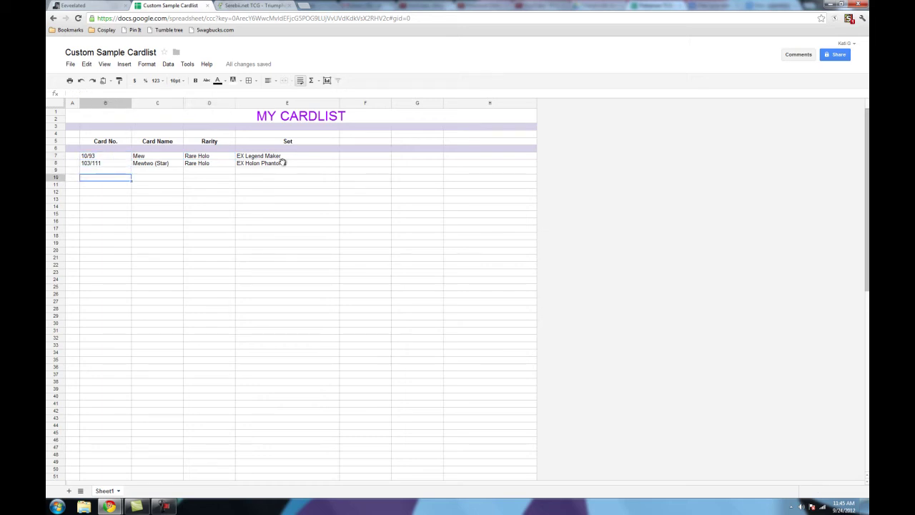
key(Left)
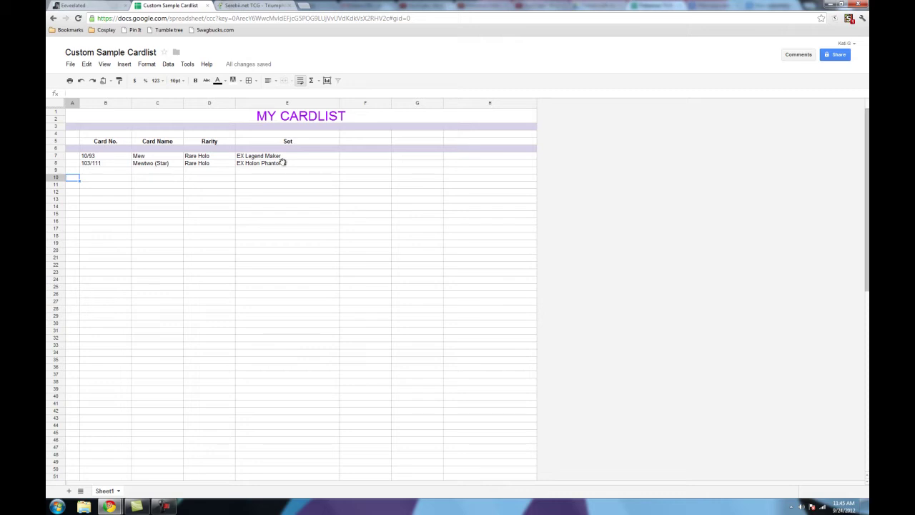
key(Up)
key(shift+Right)
key(shift+Right)
key(shift+Right)
key(shift+Right)
key(shift+Right)
key(shift+Right)
key(shift+Right)
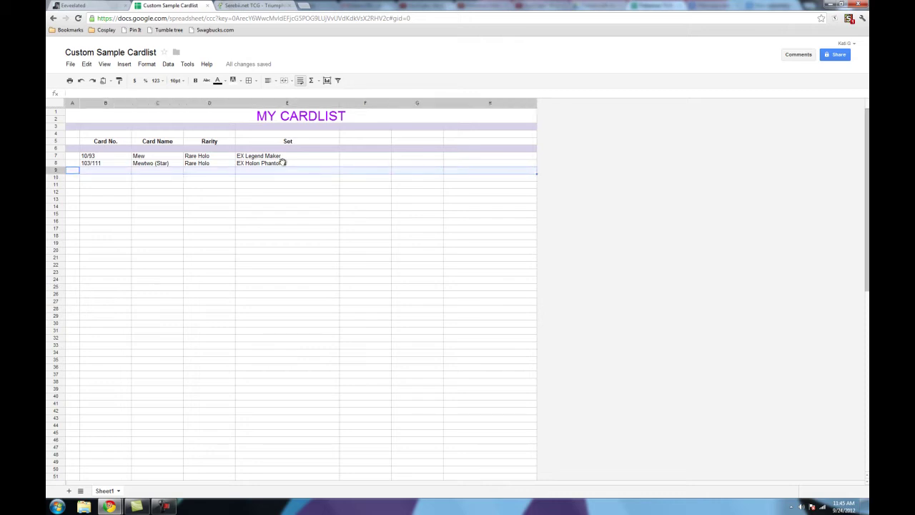
key(Left)
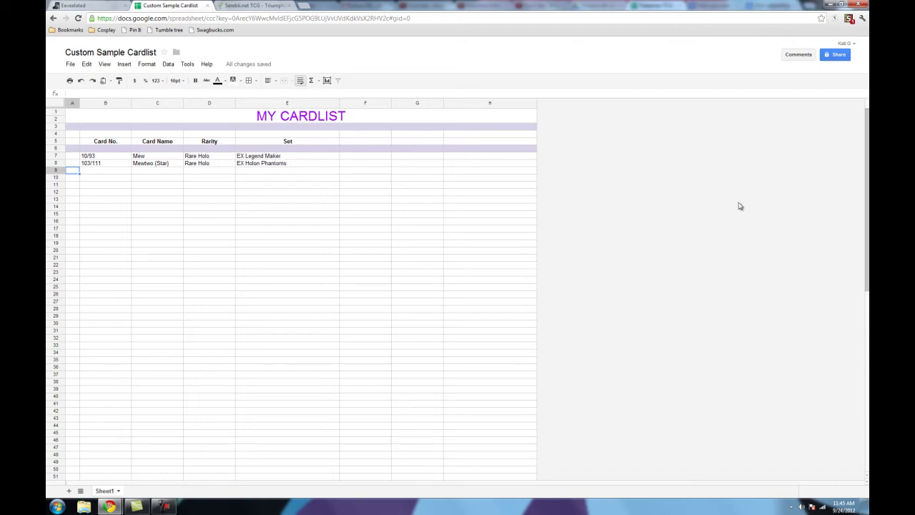
Step: Fill cells A9 to H9 with the same light purple as the other divider rows
key(shift+Right)
key(shift+Right)
key(shift+Right)
key(shift+Right)
key(shift+Right)
key(shift+Right)
key(shift+Right)
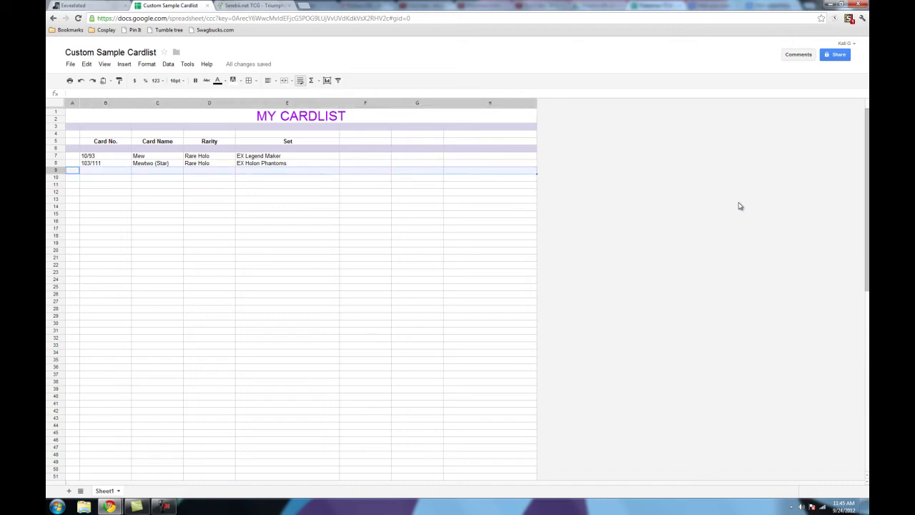
click(235, 80)
click(300, 131)
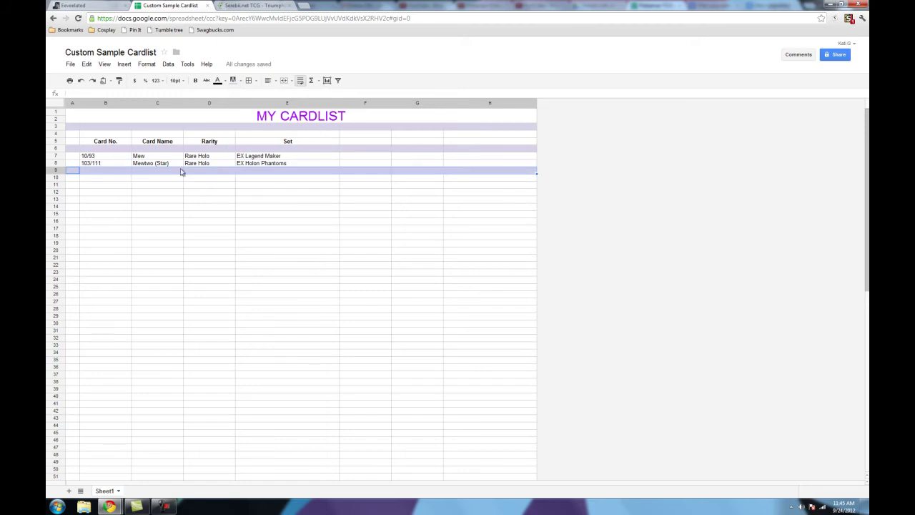
Step: Merge cells A10 to H11 below the new divider row into one heading cell
click(75, 178)
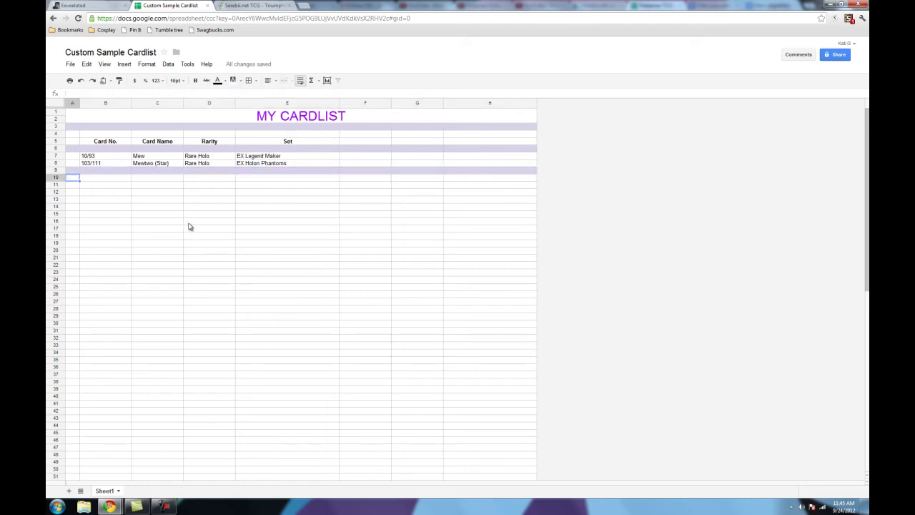
key(Right)
key(Left)
key(shift+Down)
key(shift+Up)
key(shift+Right)
key(shift+Left)
key(shift+Down)
key(shift+Right)
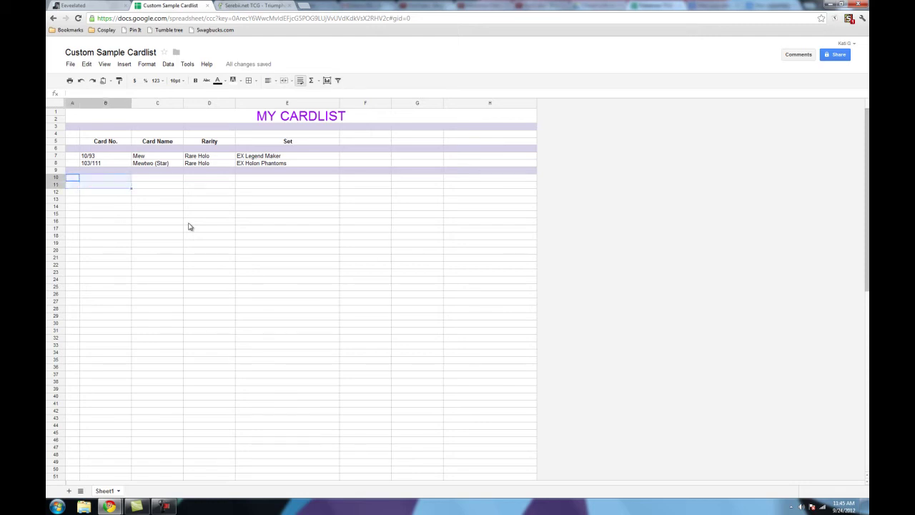
key(ctrl+shift+Right)
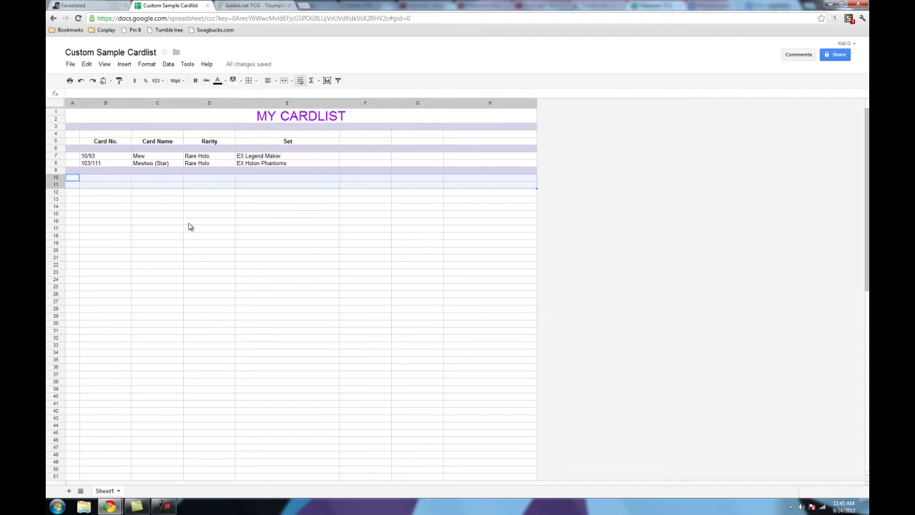
click(291, 82)
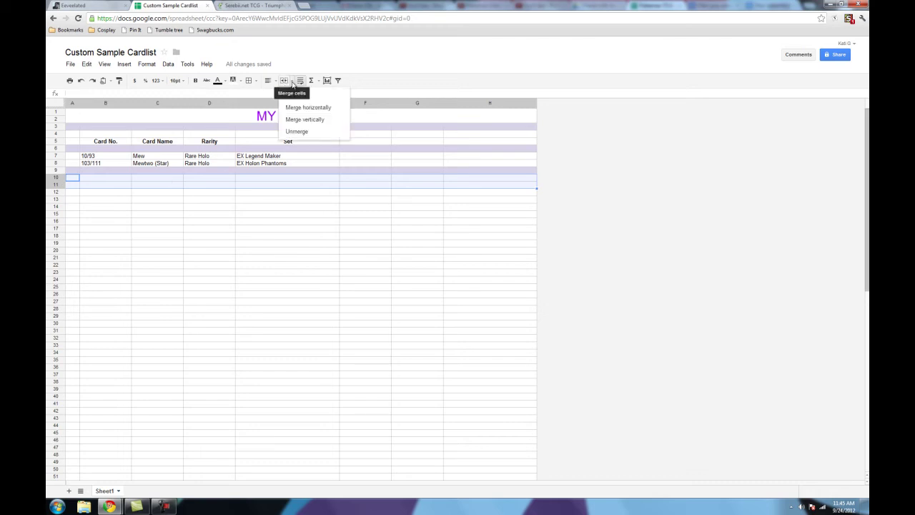
click(296, 96)
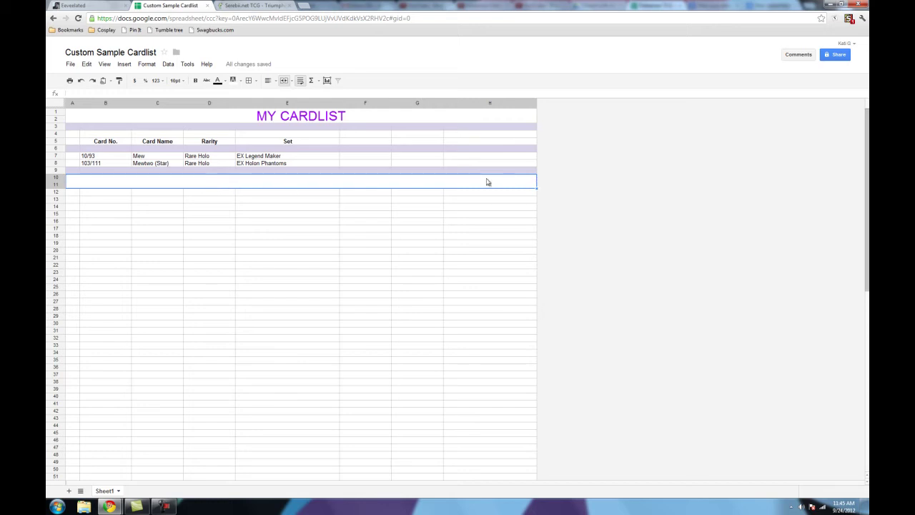
Step: Enter the heading HS TRIUMPHANT in the merged cell spanning rows 10 and 11
double_click(429, 186)
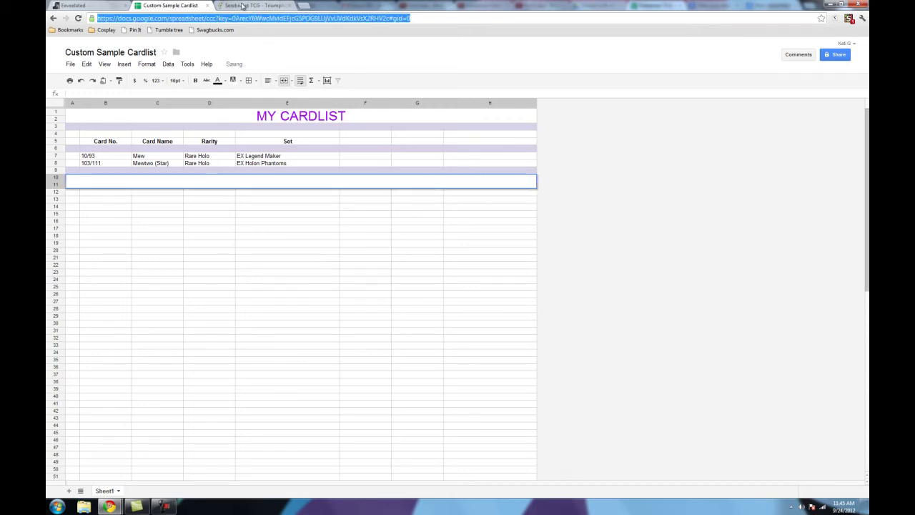
click(254, 6)
click(182, 4)
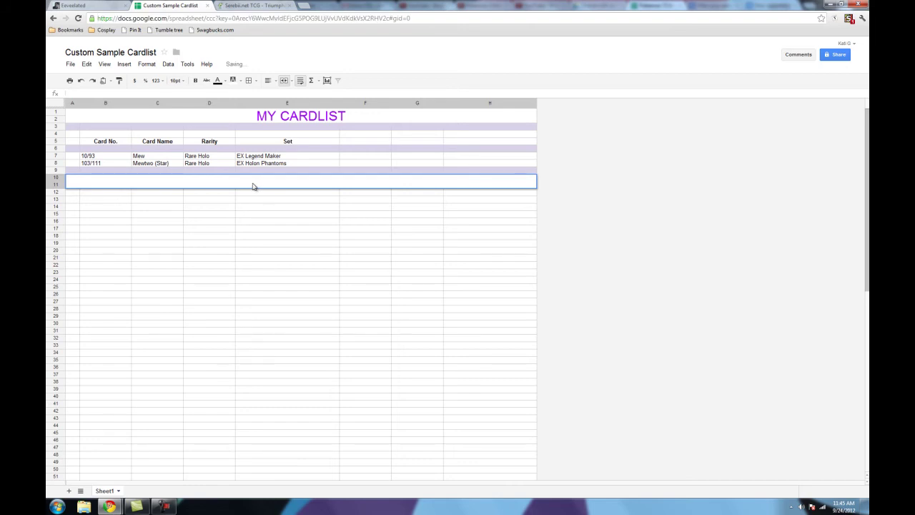
click(254, 216)
click(261, 181)
text(HS TRIUMPHANT)
Step: Format the HS TRIUMPHANT heading with centre alignment, 18 pt size and a purple text colour
click(268, 80)
click(280, 98)
click(175, 80)
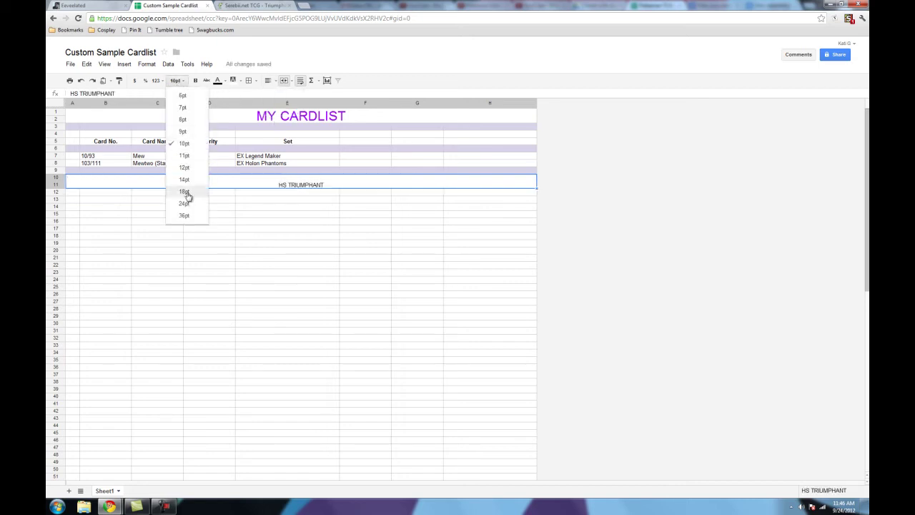
click(189, 195)
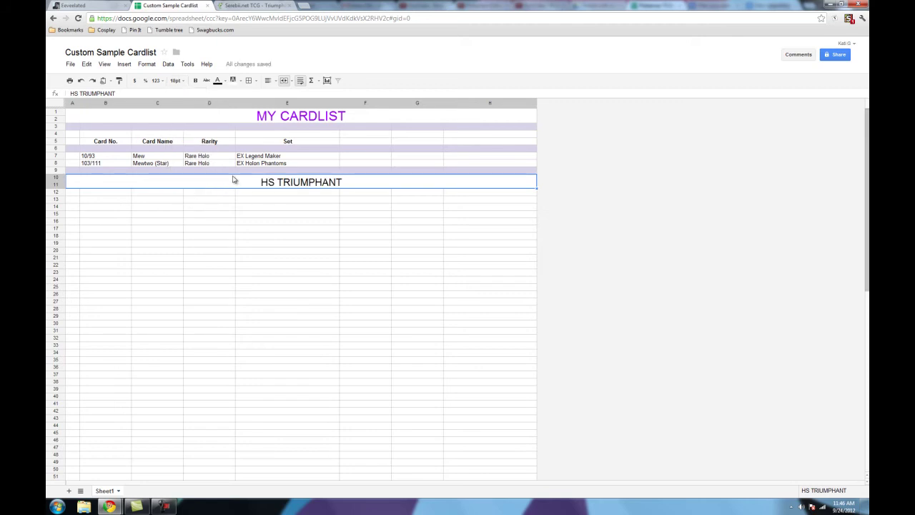
click(218, 81)
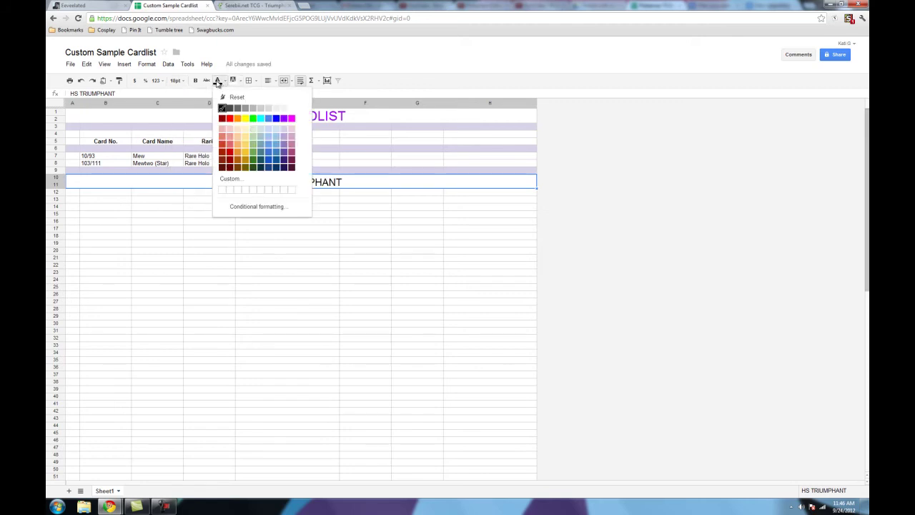
click(284, 152)
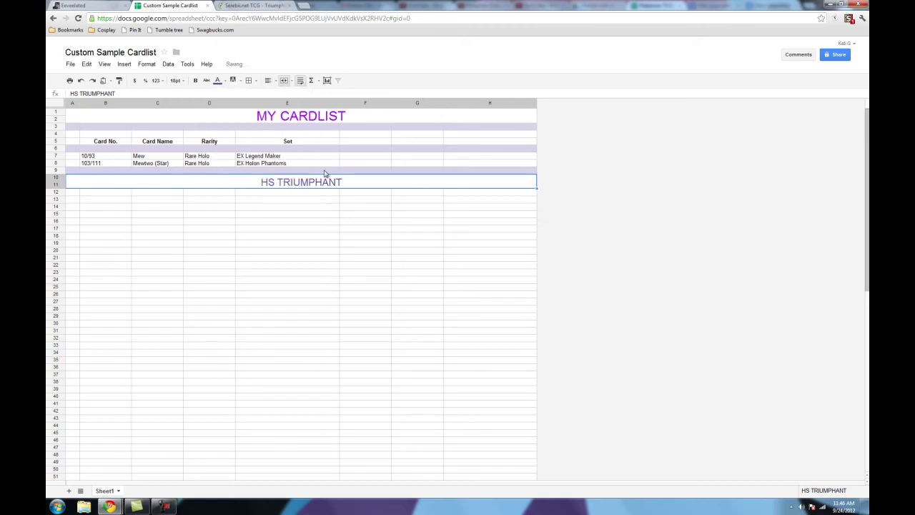
click(357, 201)
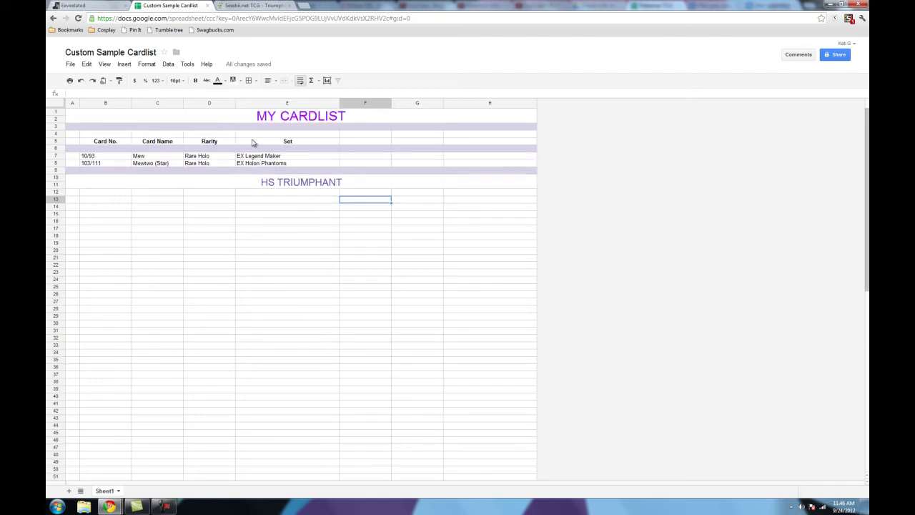
Step: Copy the column headers Card No., Card Name, Rarity and Set from row 5 into cells B13 to E13
click(107, 145)
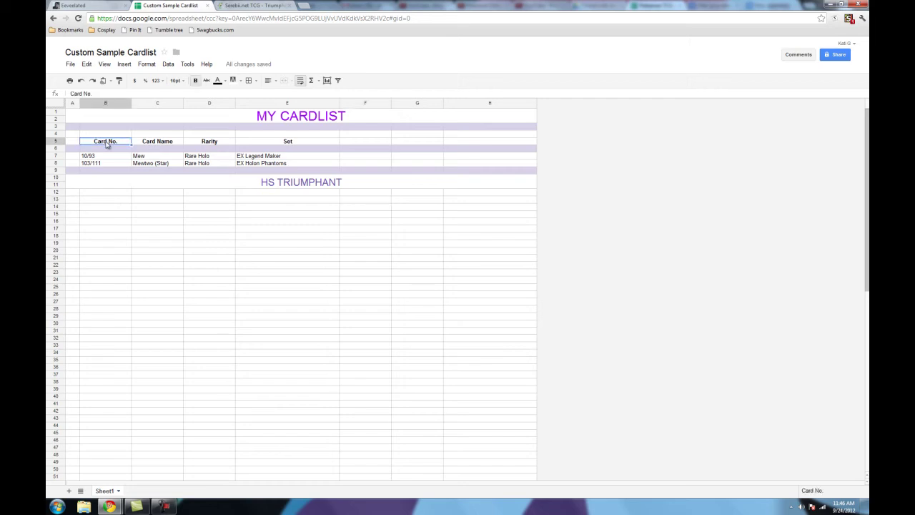
key(shift+Right)
key(shift+Right)
key(shift+Right)
key(ctrl+c)
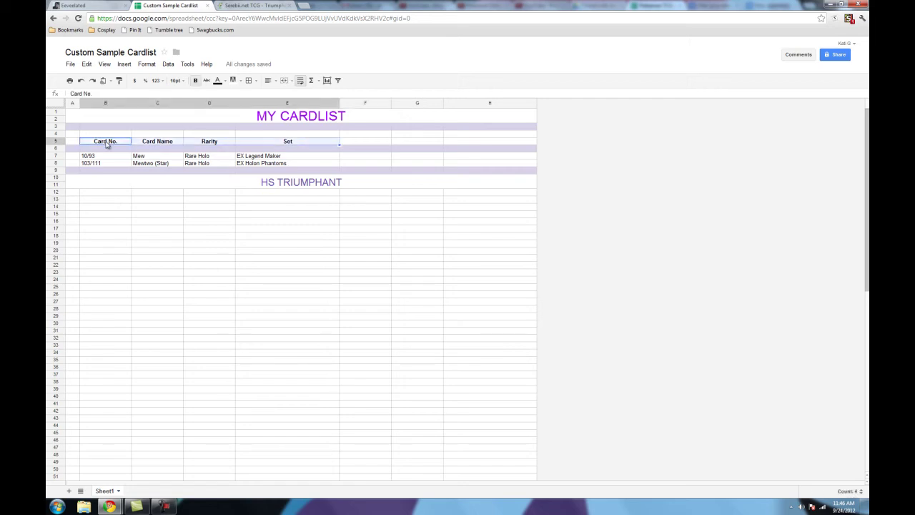
click(98, 200)
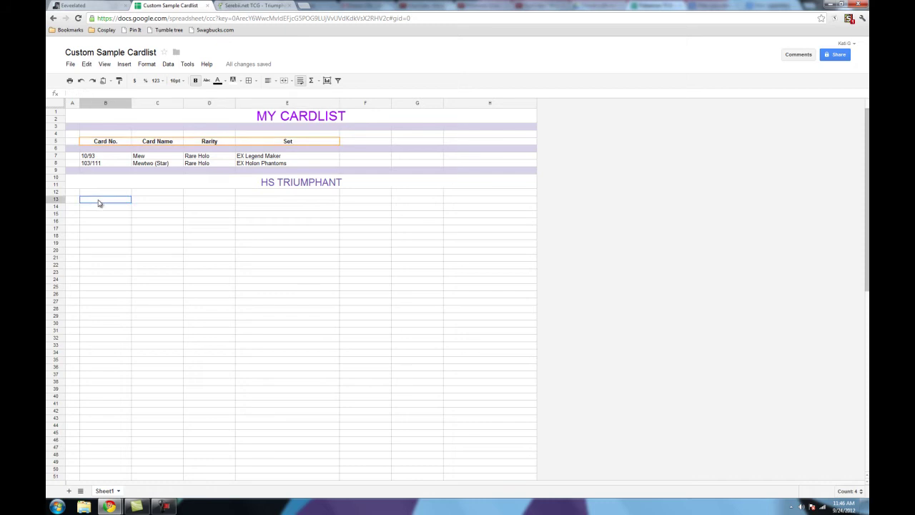
key(shift+Right)
key(shift+Right)
key(shift+Right)
key(ctrl+v)
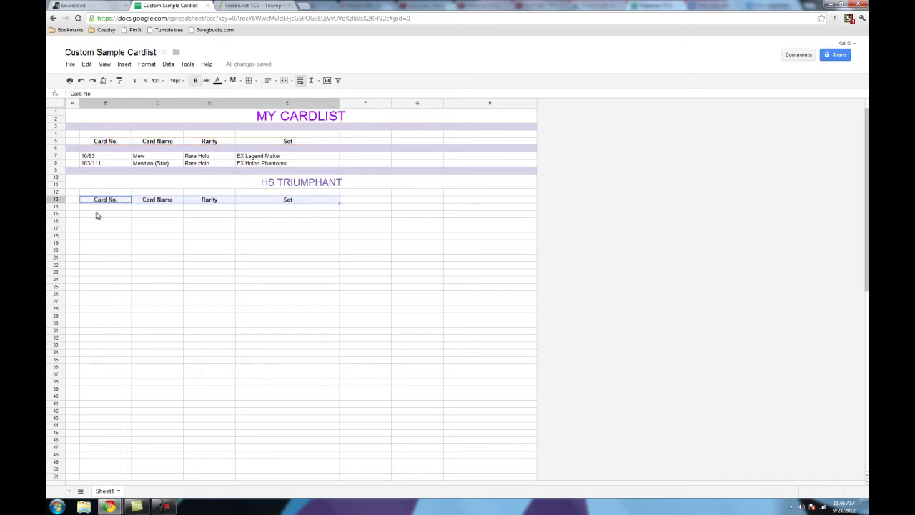
click(97, 213)
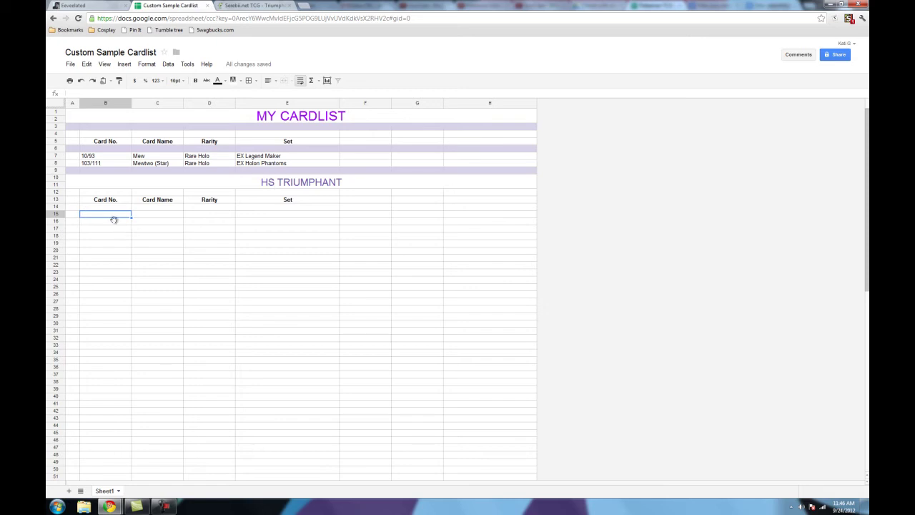
Step: Detach the Serebii.net Triumphant card list page into its own browser window and dock it on the right half of the desktop
click(236, 5)
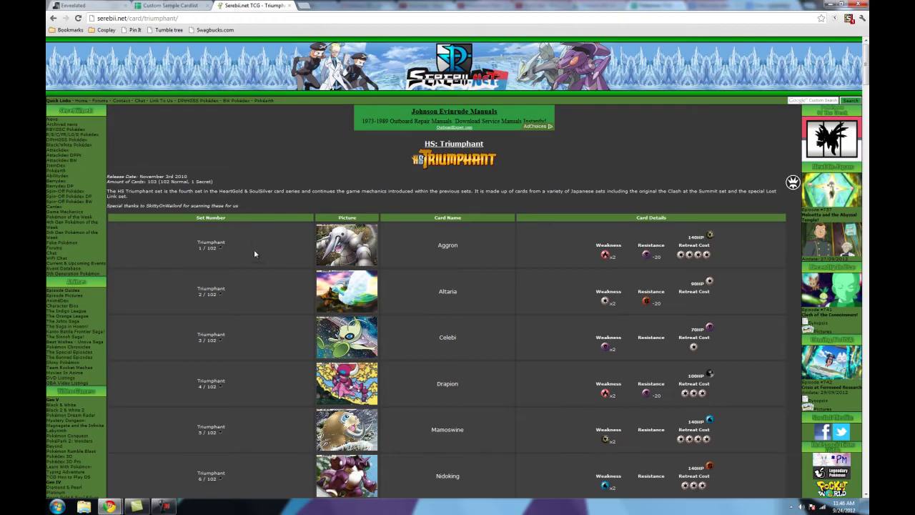
scroll(258, 255, down, 3)
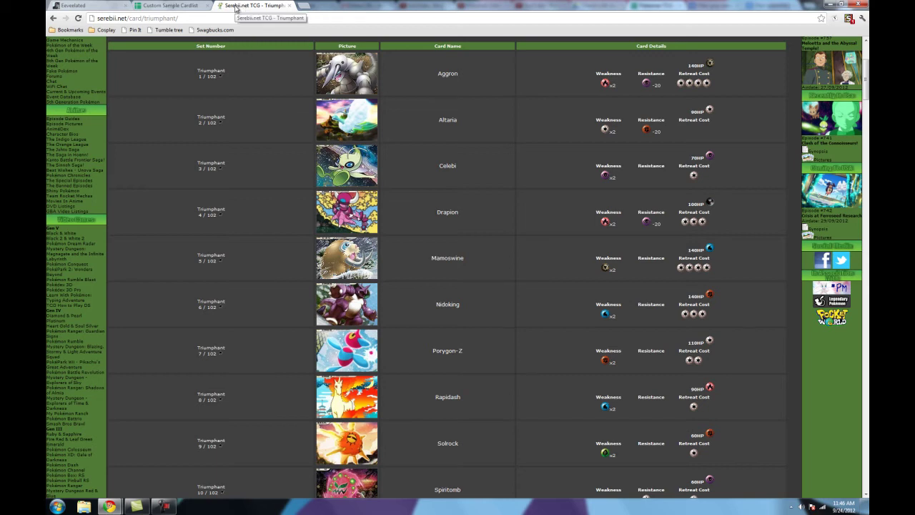
key(ctrl+shift+Tab)
key(ctrl+Tab)
key(ctrl+shift+Tab)
drag(233, 7, 317, 19)
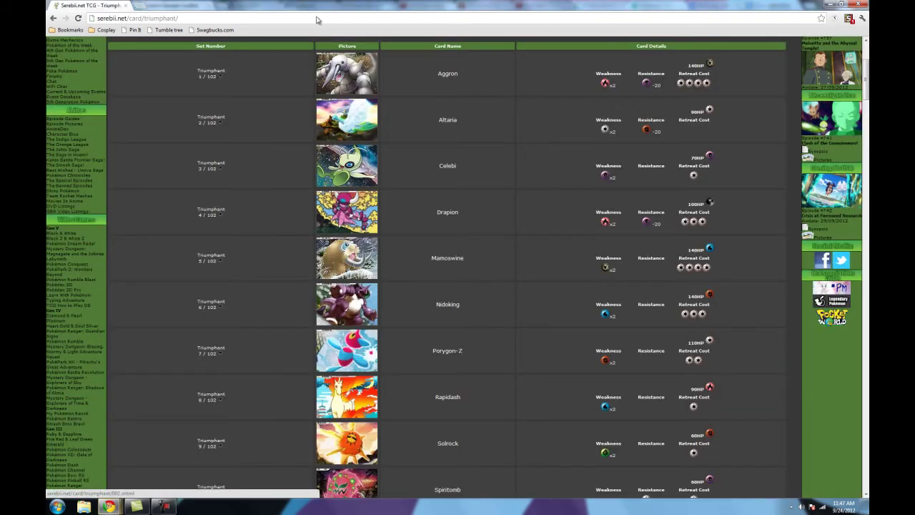
click(841, 8)
drag(463, 120, 868, 7)
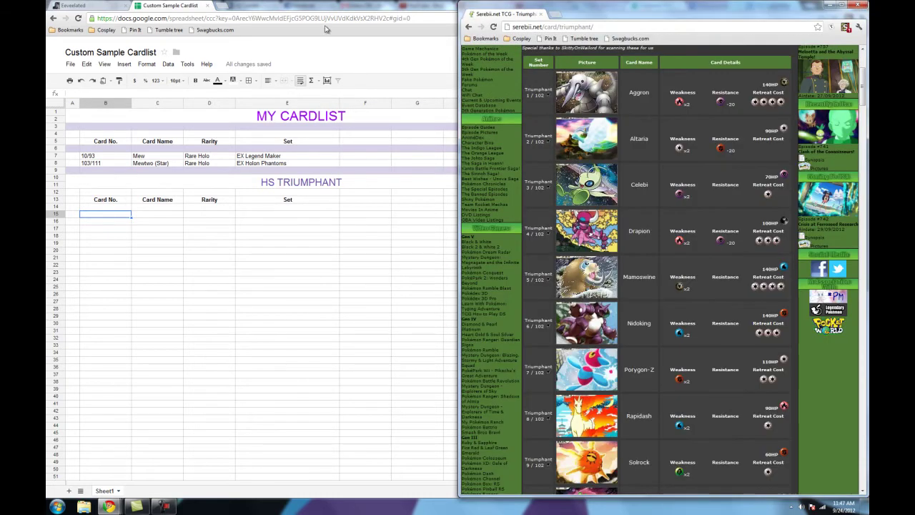
Step: Dock the Custom Sample Cardlist window on the left half of the desktop and widen it slightly beside the Serebii.net window
double_click(380, 8)
double_click(386, 8)
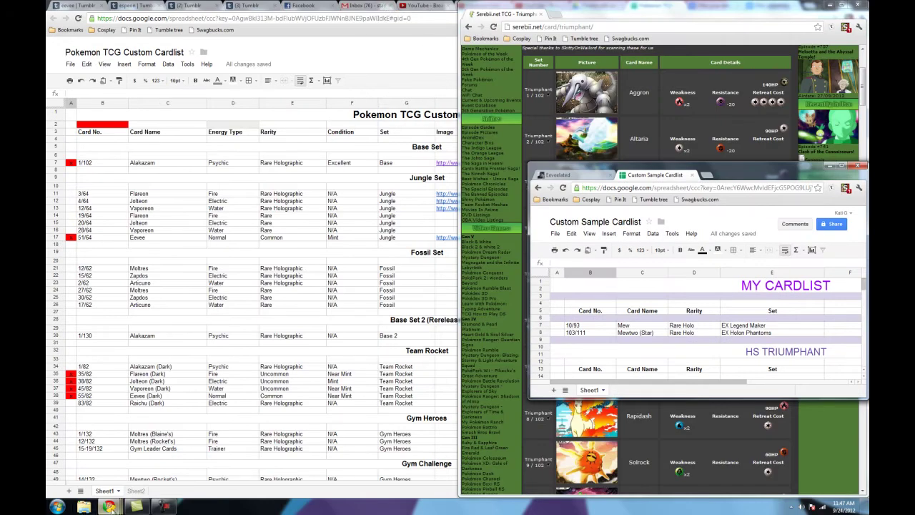
mouse_move(107, 507)
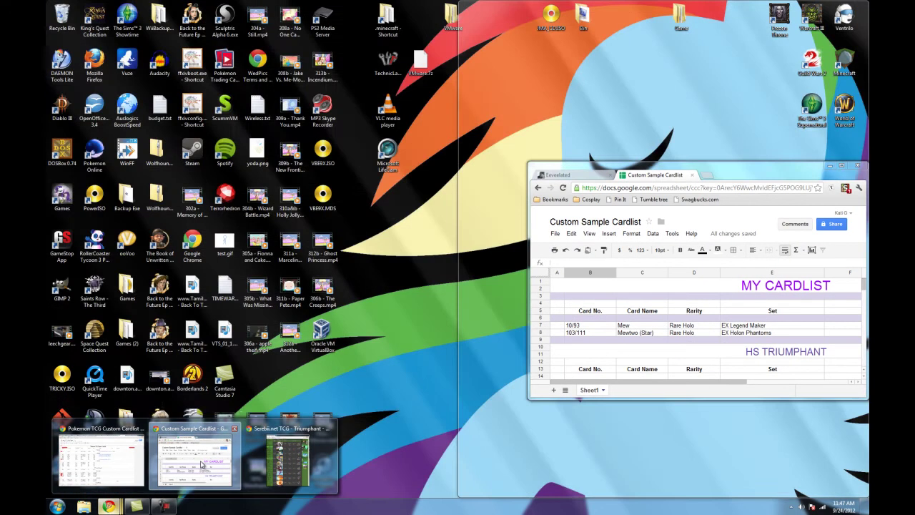
click(203, 465)
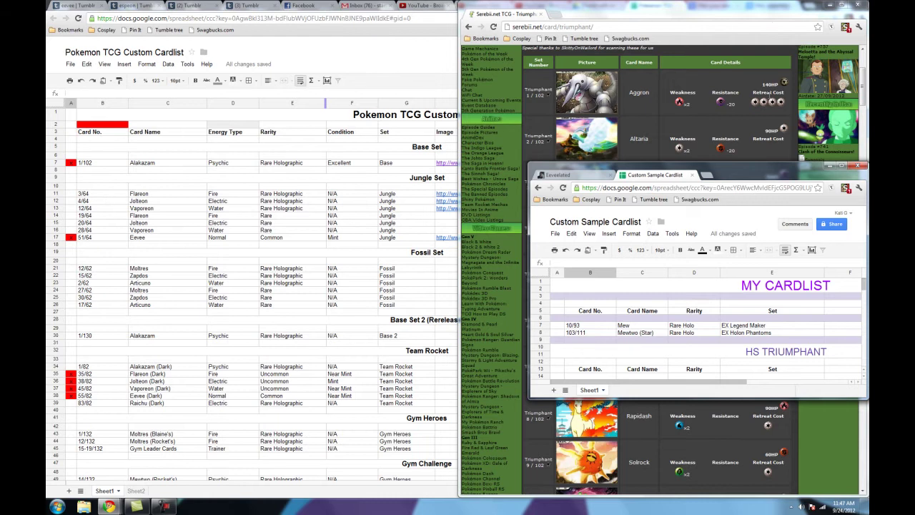
drag(781, 173, 47, 43)
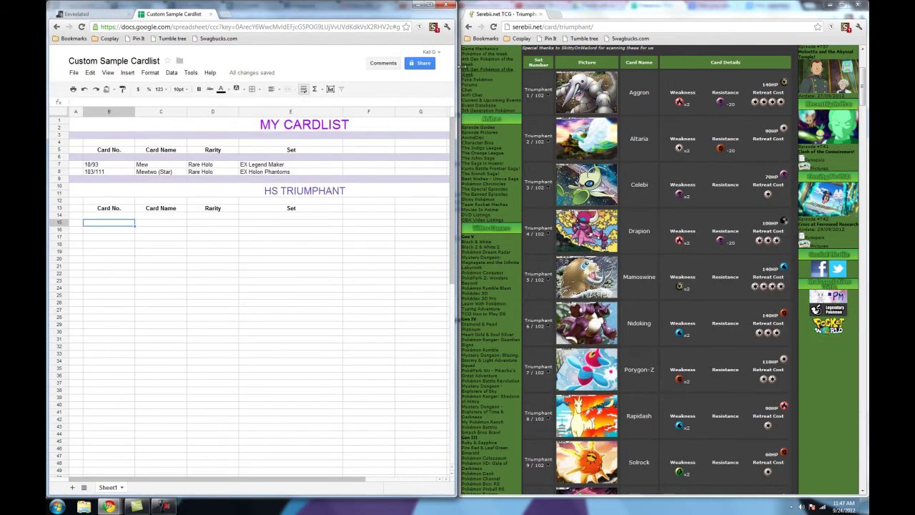
drag(458, 65, 489, 86)
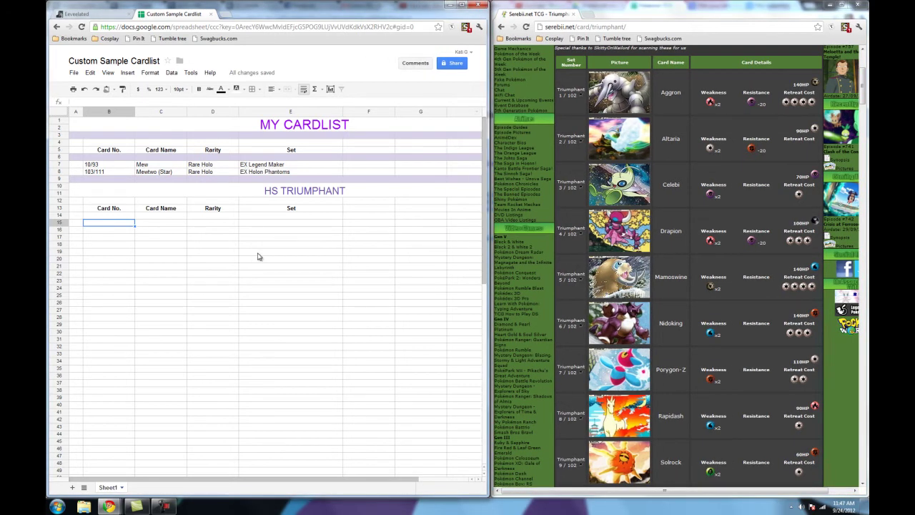
scroll(257, 255, down, 2)
scroll(585, 253, up, 3)
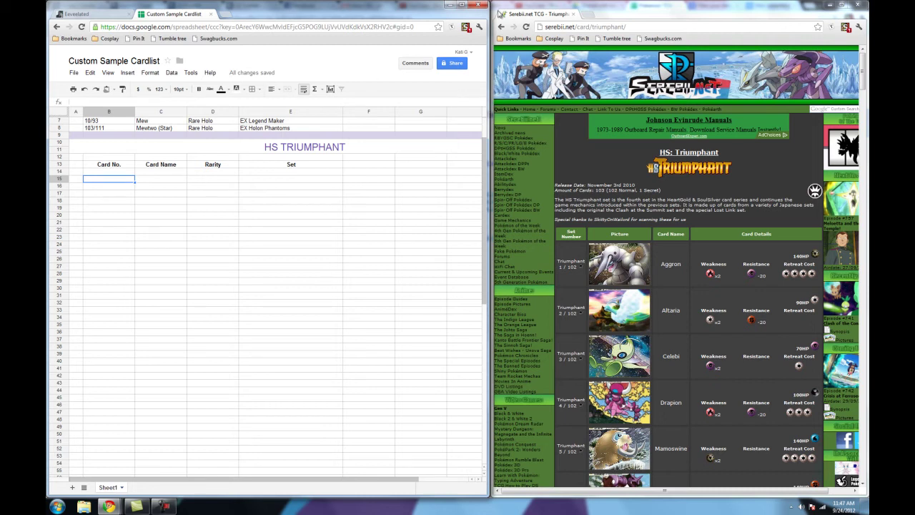
right_click(601, 14)
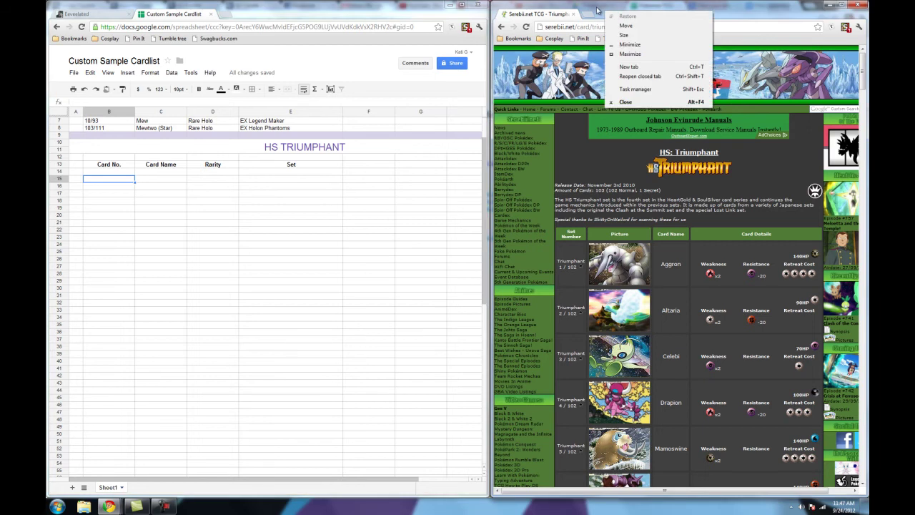
Step: Examine the Serebii.net Triumphant card list and the page for Celebi card 3/102
click(598, 10)
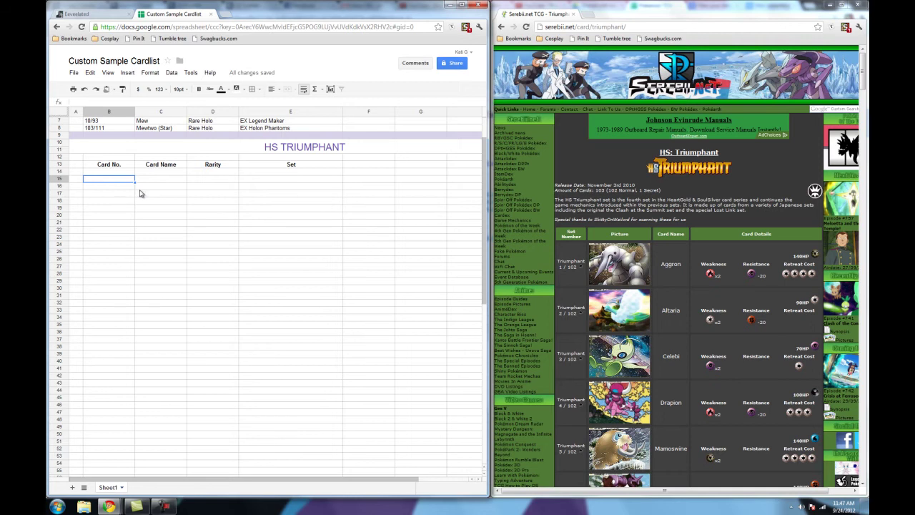
scroll(543, 181, down, 3)
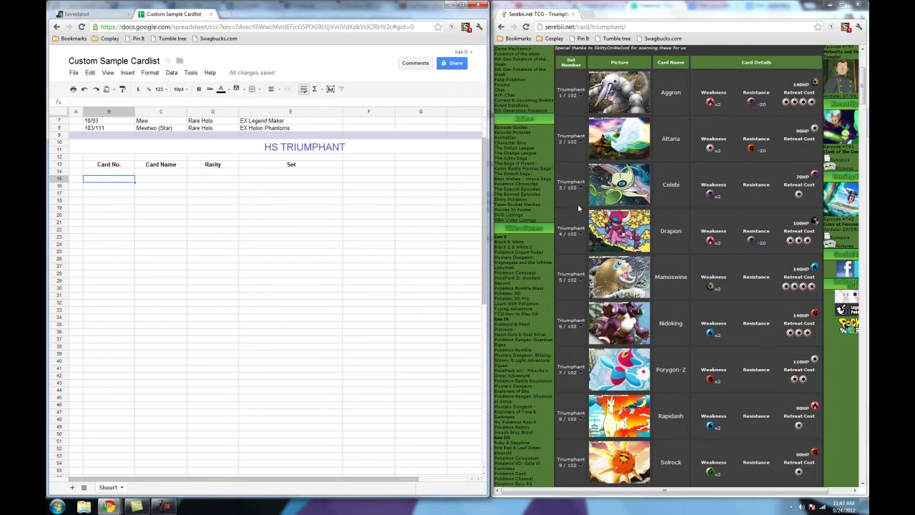
scroll(585, 257, down, 5)
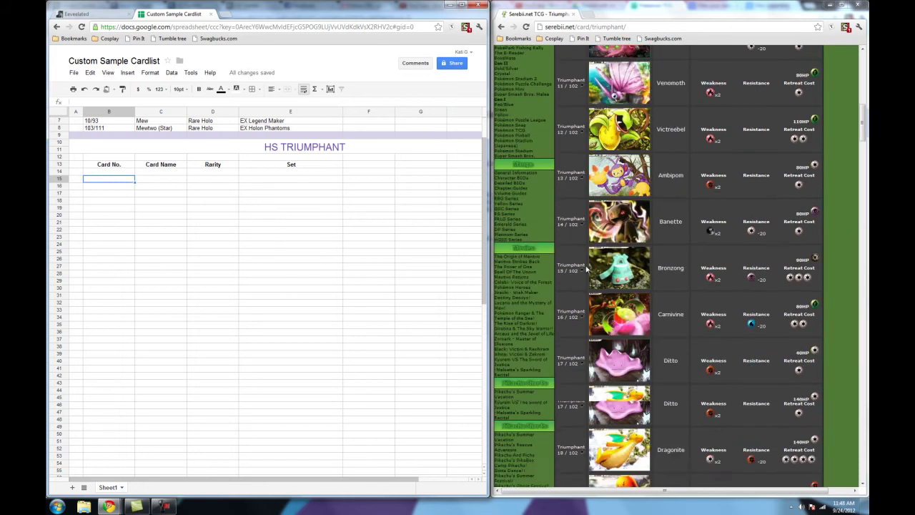
scroll(586, 268, up, 7)
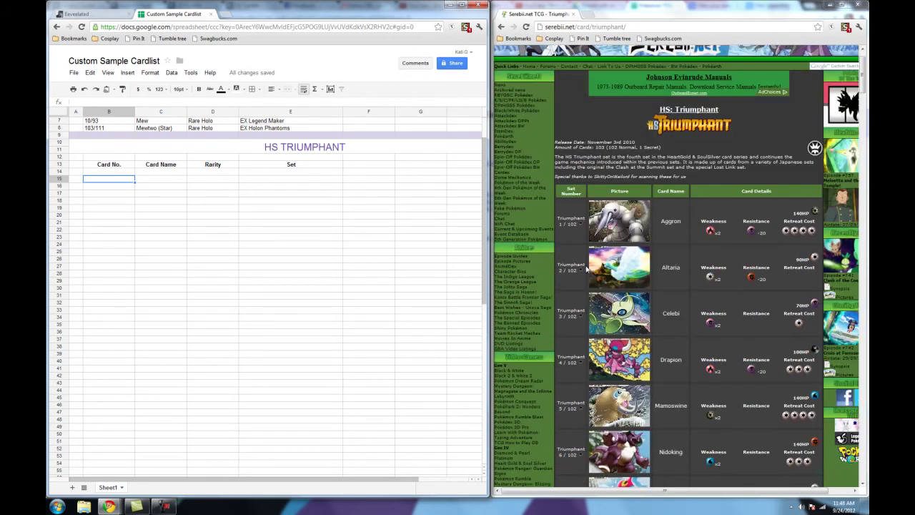
middle_click(615, 325)
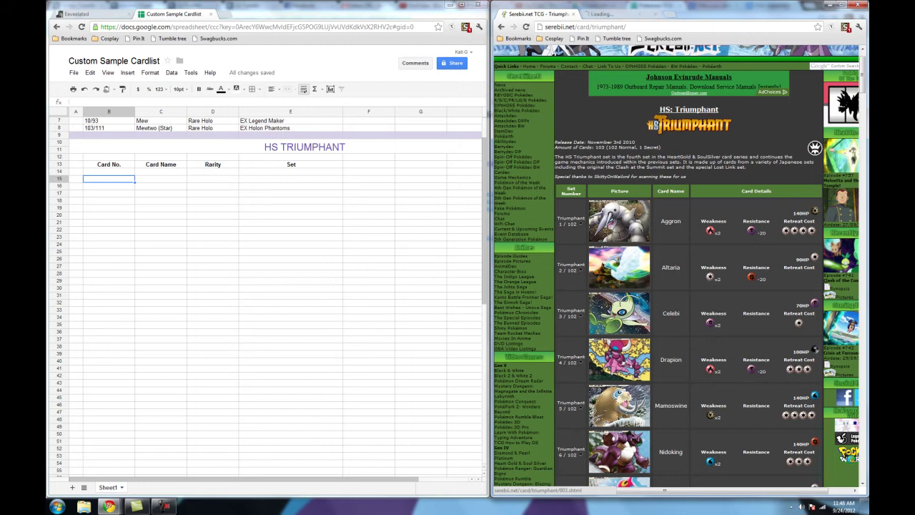
click(622, 15)
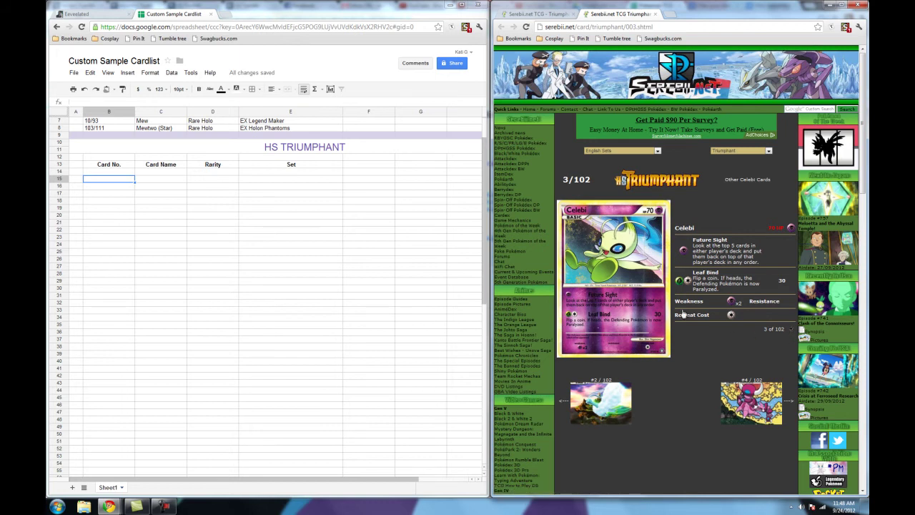
click(532, 15)
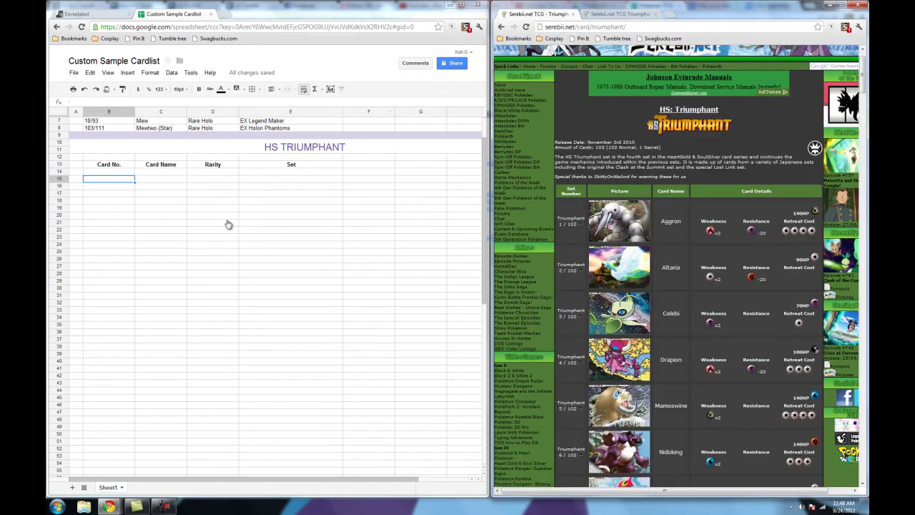
scroll(579, 361, down, 10)
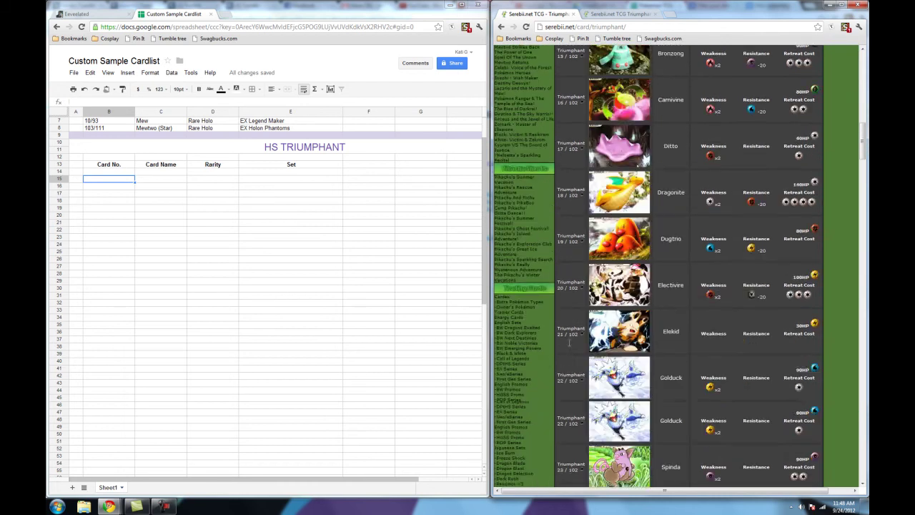
scroll(569, 346, up, 12)
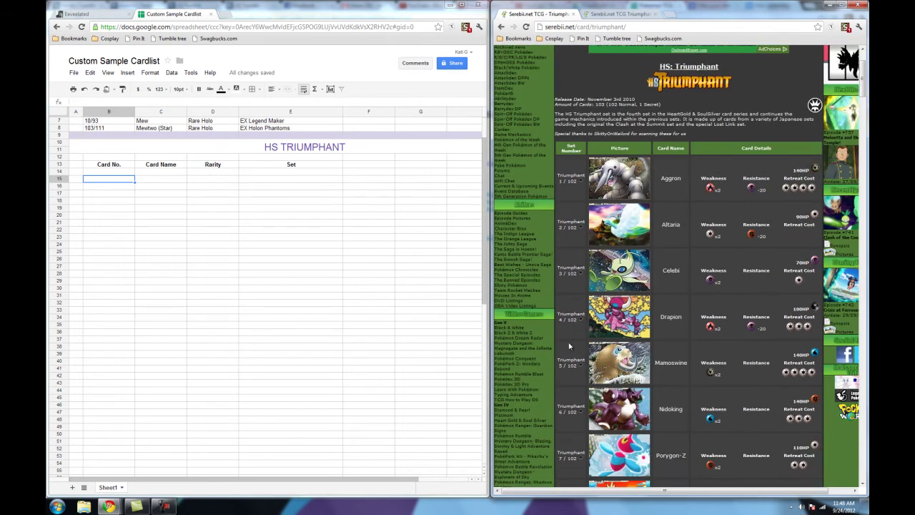
Step: Enter card number 3/102 in B15 and card name Celebi in C15
click(111, 181)
double_click(112, 180)
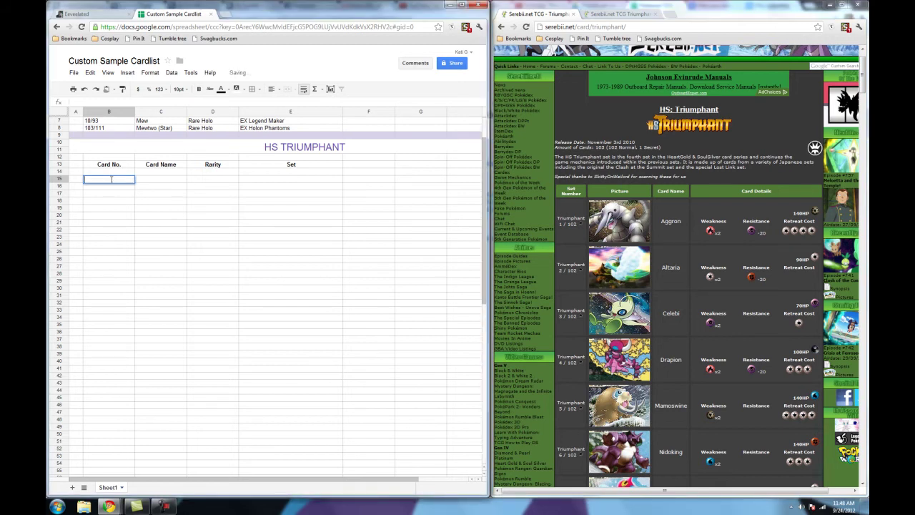
text(3/102)
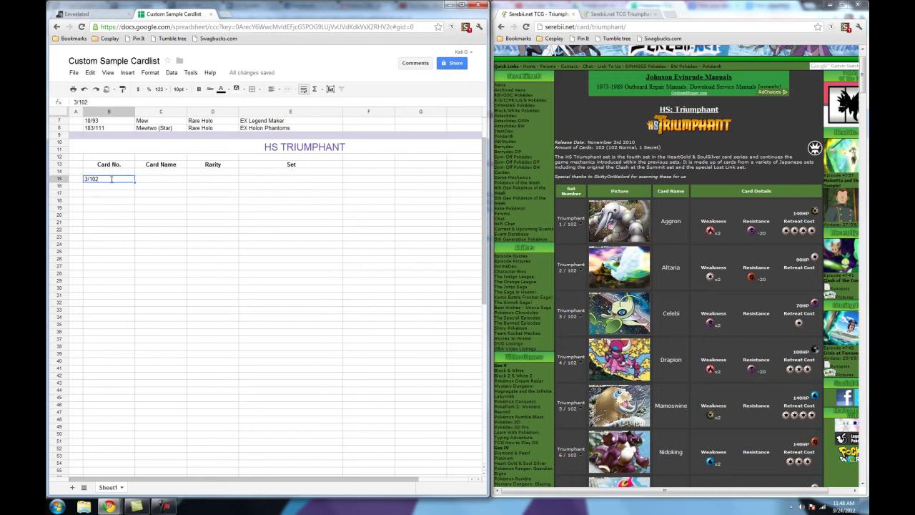
key(Tab)
text(Celebi)
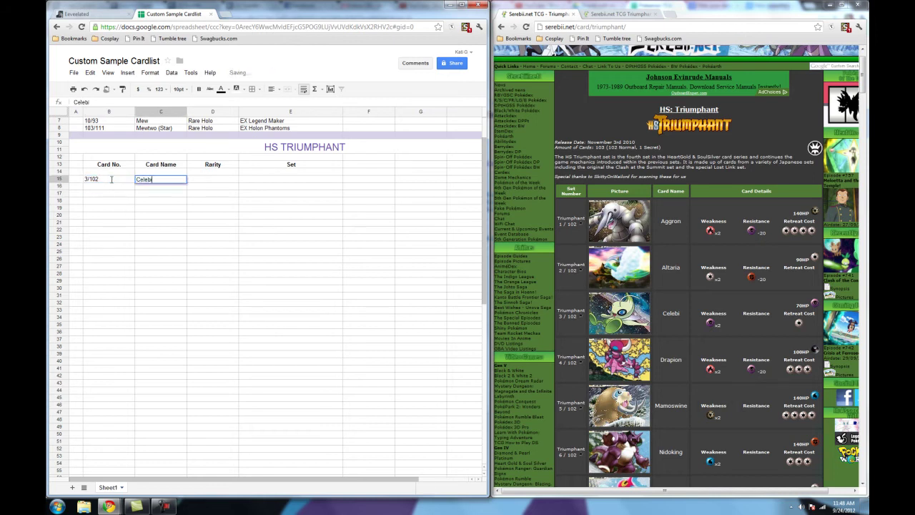
key(Tab)
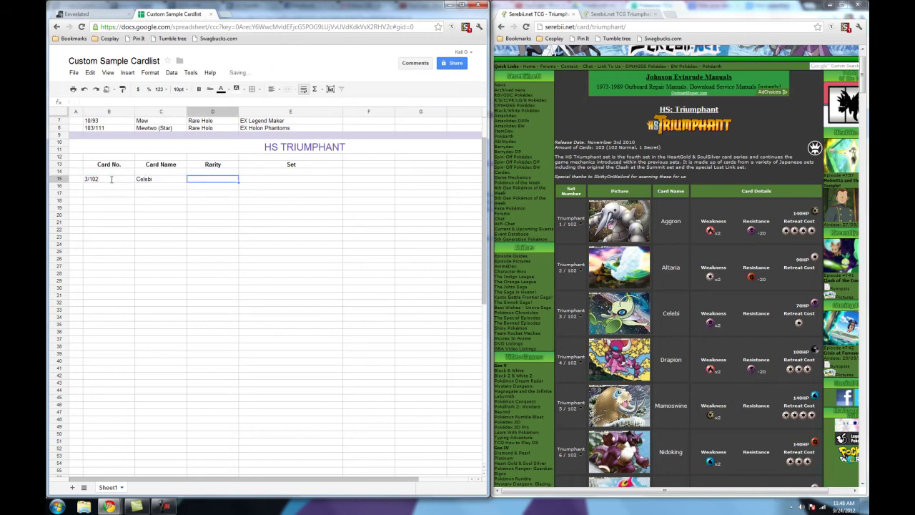
text(Holo Rare)
key(BackSpace)
key(BackSpace)
key(BackSpace)
key(BackSpace)
key(BackSpace)
key(BackSpace)
Step: Complete Celebi's entry in row 15 with rarity Rare Holo and set HS Triumphant, following the wording of the entries above
scroll(218, 129, up, 2)
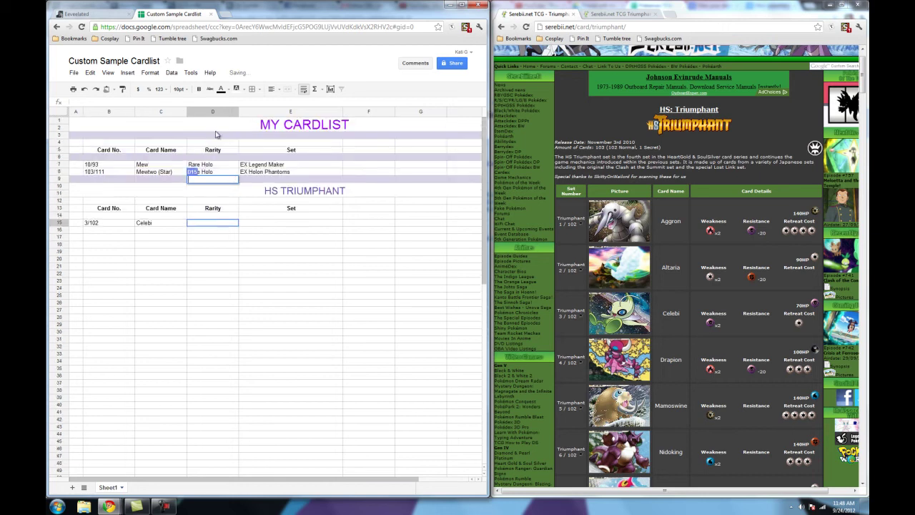
scroll(218, 156, down, 1)
scroll(217, 166, down, 1)
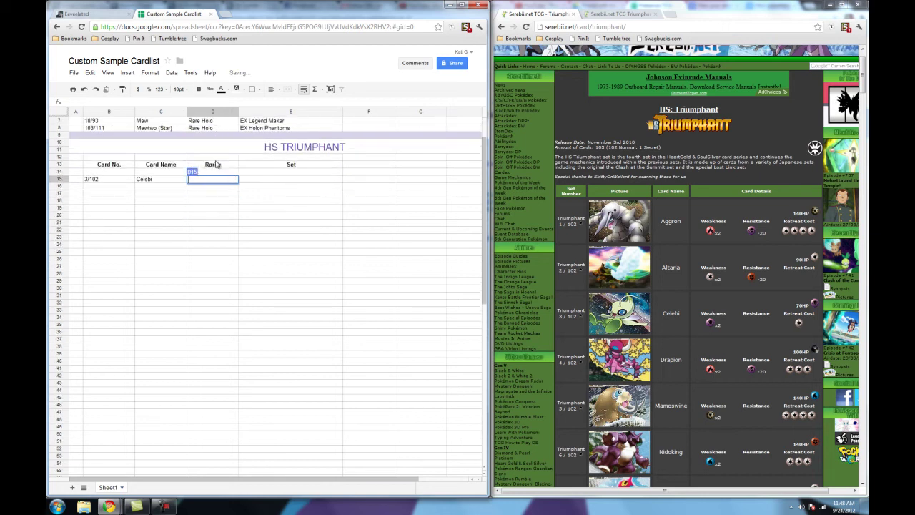
text(Rare Holo)
key(Tab)
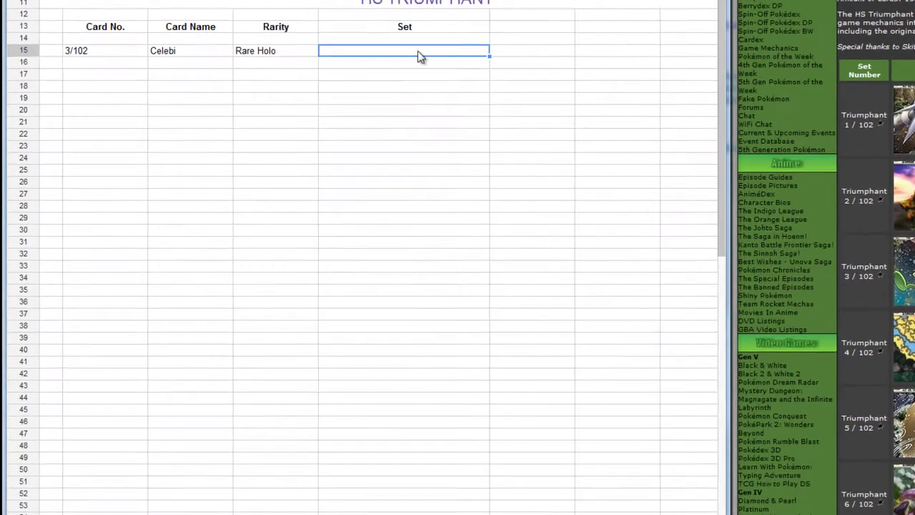
double_click(299, 180)
text(HS T)
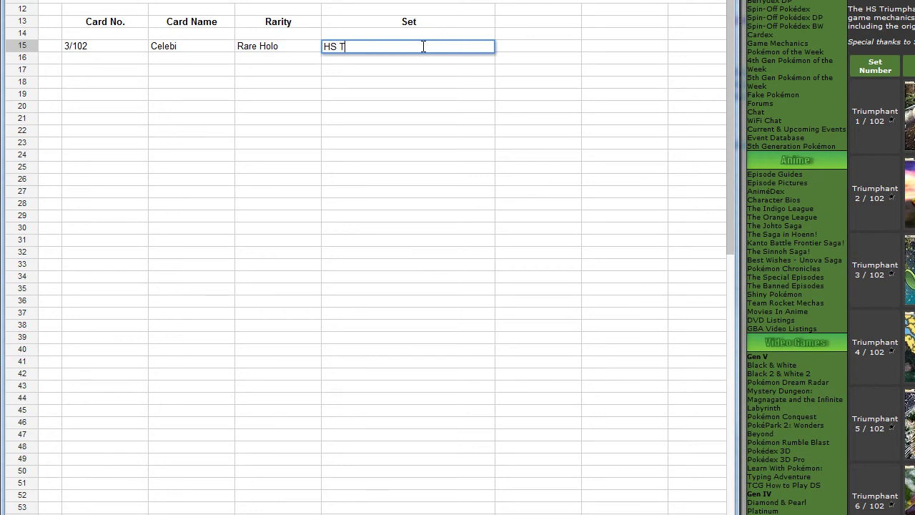
text(riumphant)
key(Return)
Step: Enter card number 6/102 for the next Triumphant card in cell B16
key(Left)
key(Left)
key(Left)
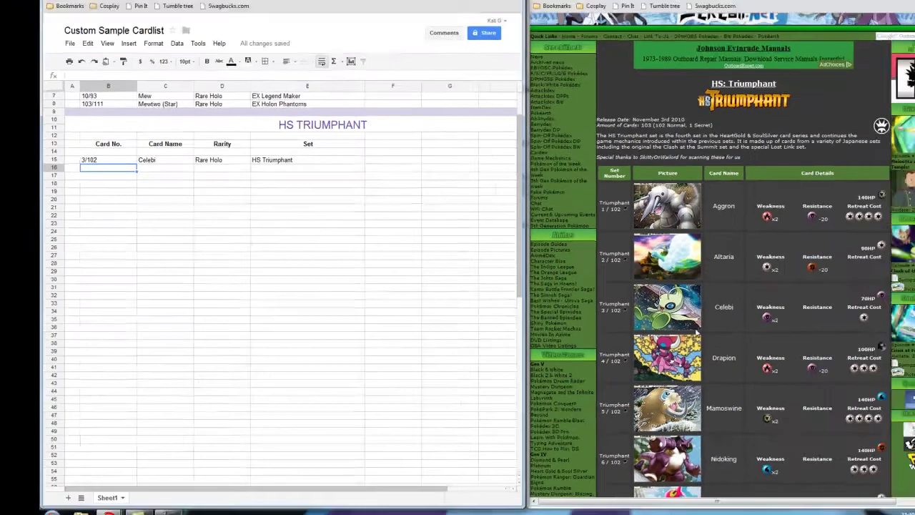
scroll(661, 356, down, 2)
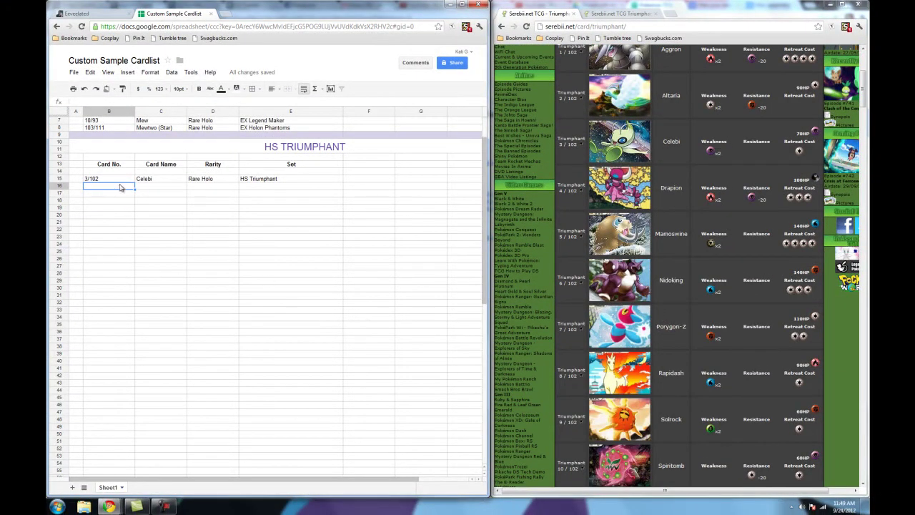
text(6/102)
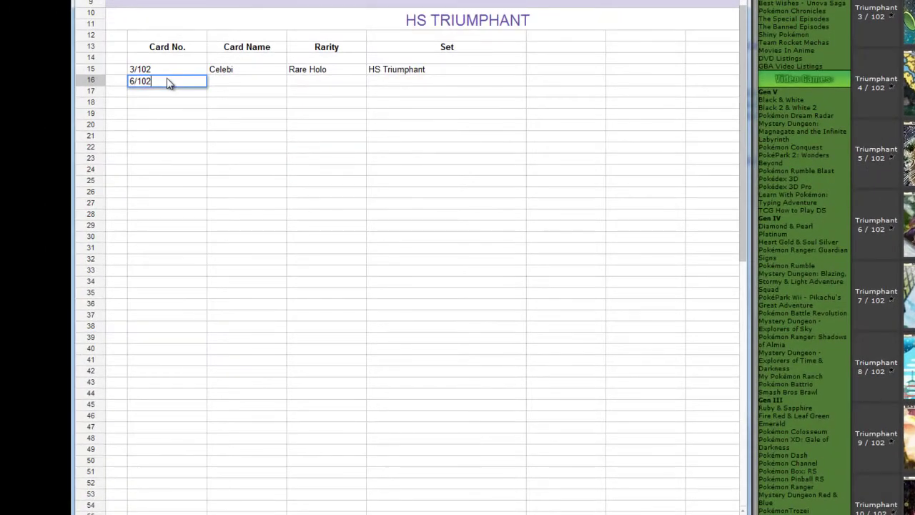
key(Return)
key(Up)
key(Right)
key(Left)
key(Right)
key(Down)
key(Left)
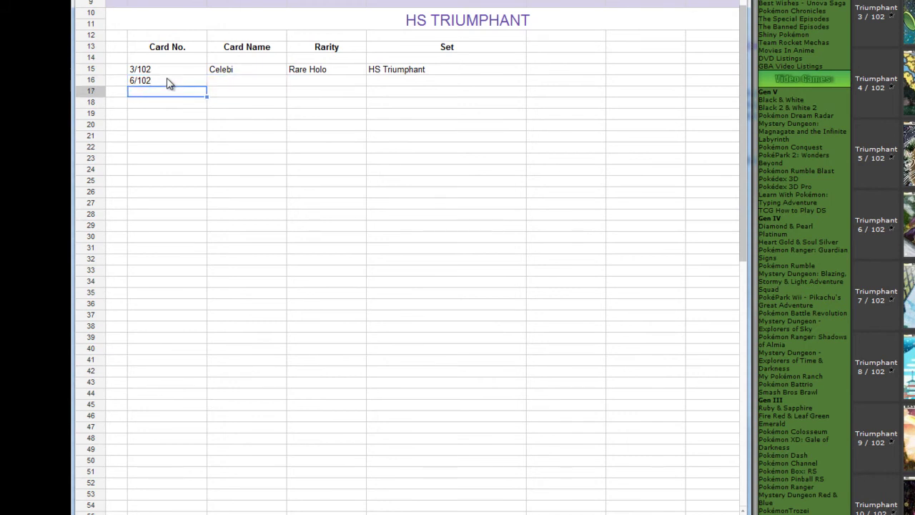
text(6/102)
key(BackSpace)
key(BackSpace)
key(BackSpace)
key(BackSpace)
key(BackSpace)
key(Escape)
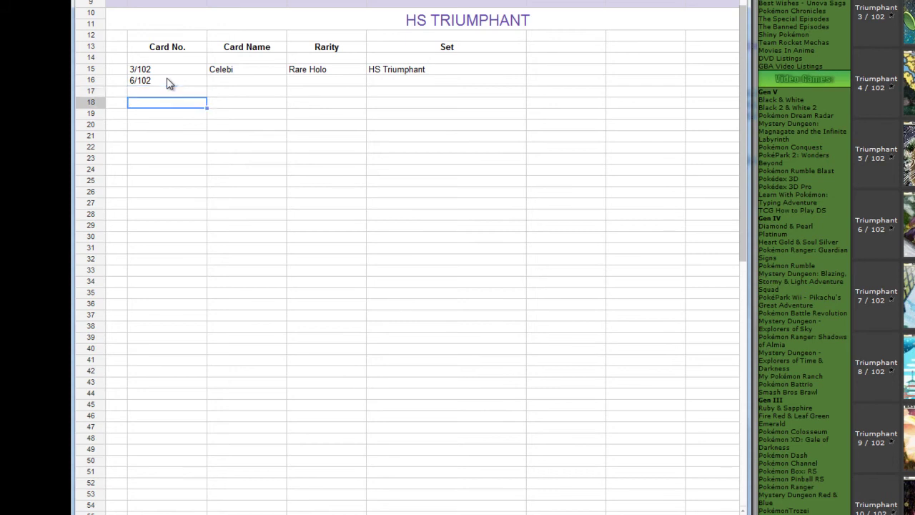
Step: Fill the rest of row 16 with card name Nidoking, rarity Rare Holo and set HS Triumphant
key(Up)
key(Right)
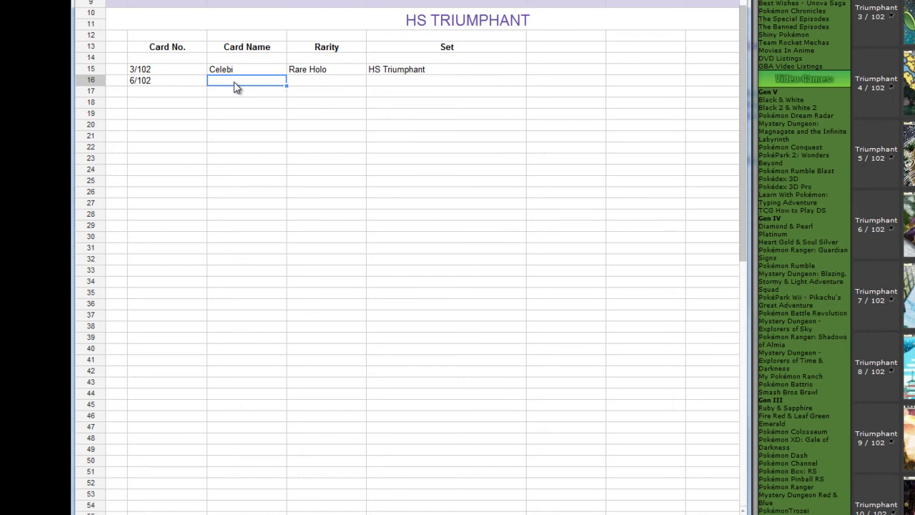
text(Nidoking)
key(Right)
text(Rare Holo)
key(Return)
key(Up)
key(Right)
text(H)
key(Return)
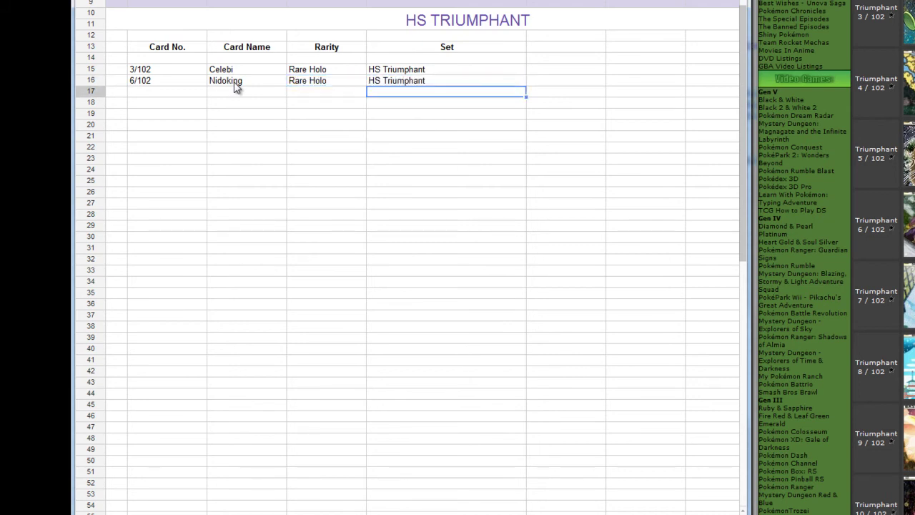
key(Up)
key(Up)
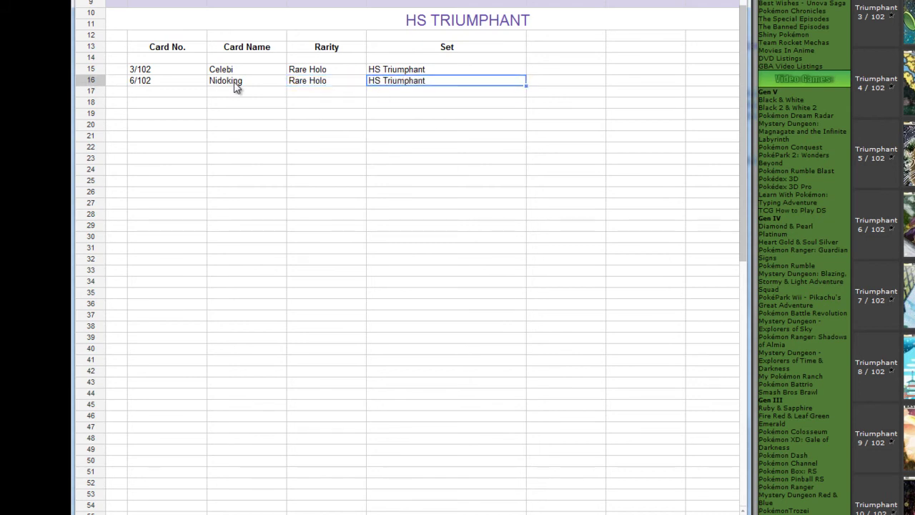
key(Down)
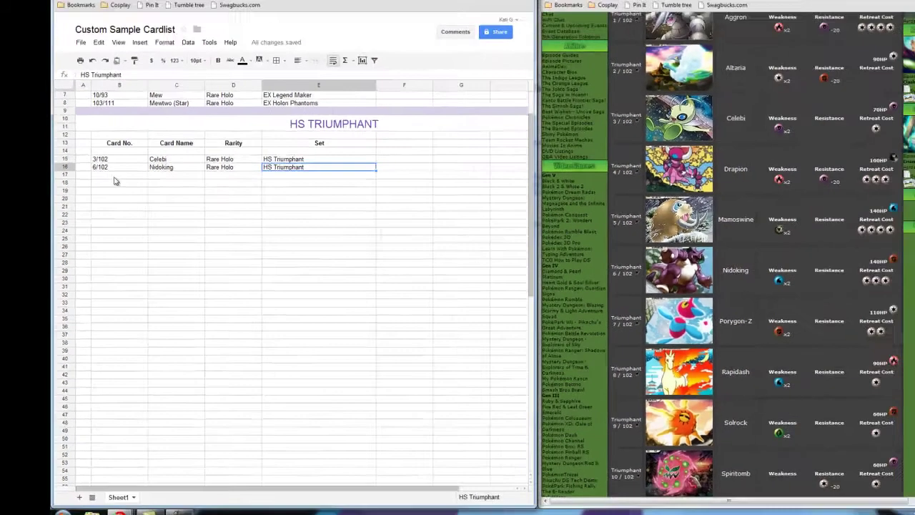
Step: Find Nidorino in the Serebii.net list and enter its card number 46/102 in cell B17
click(162, 92)
scroll(760, 329, down, 15)
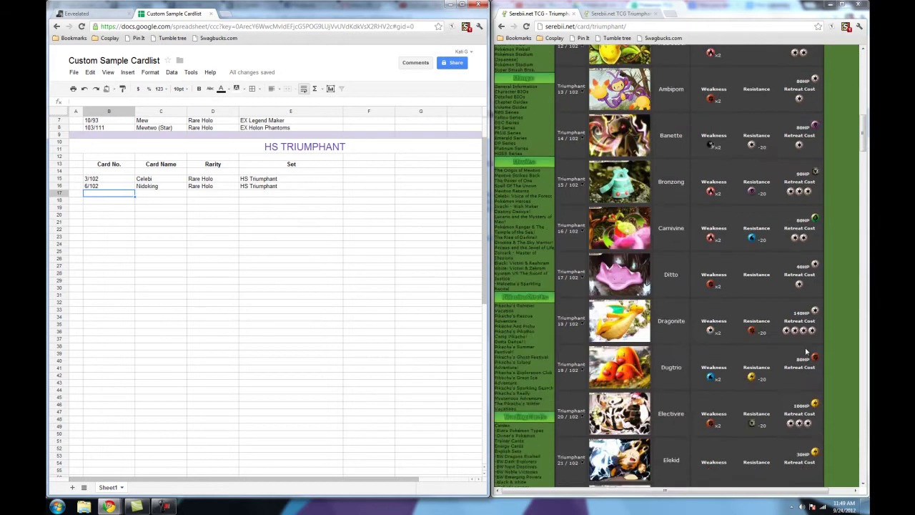
scroll(734, 349, down, 7)
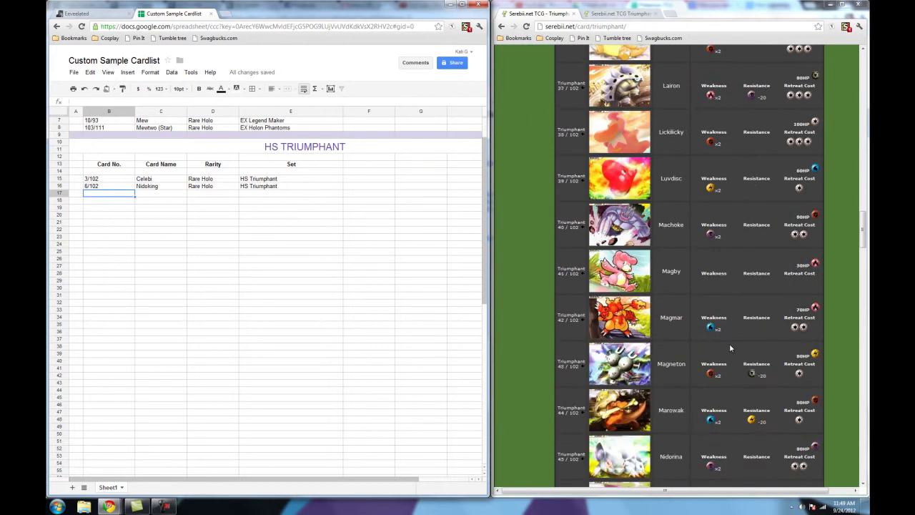
scroll(685, 329, up, 1)
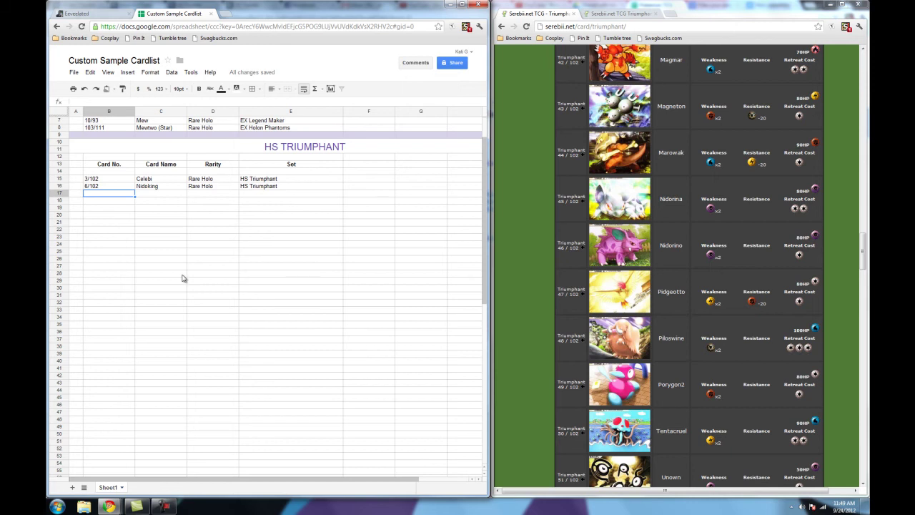
text(46)
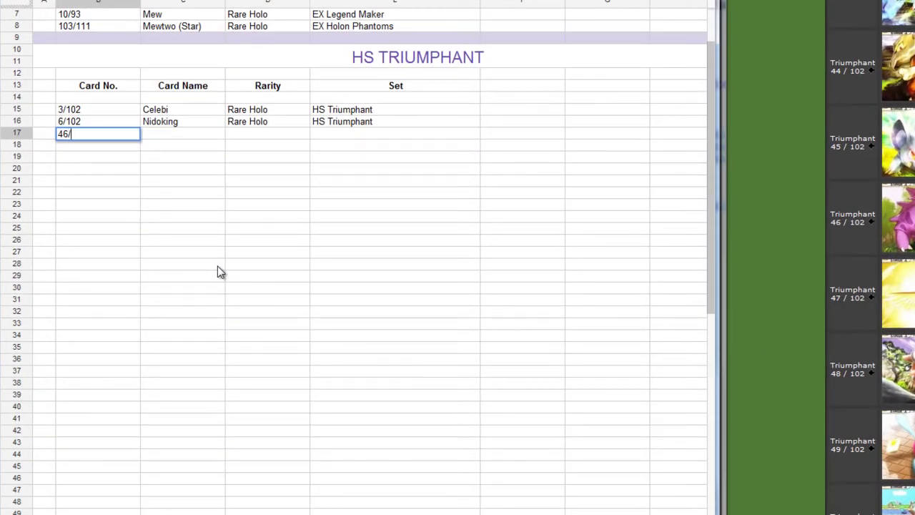
text(/102)
key(Return)
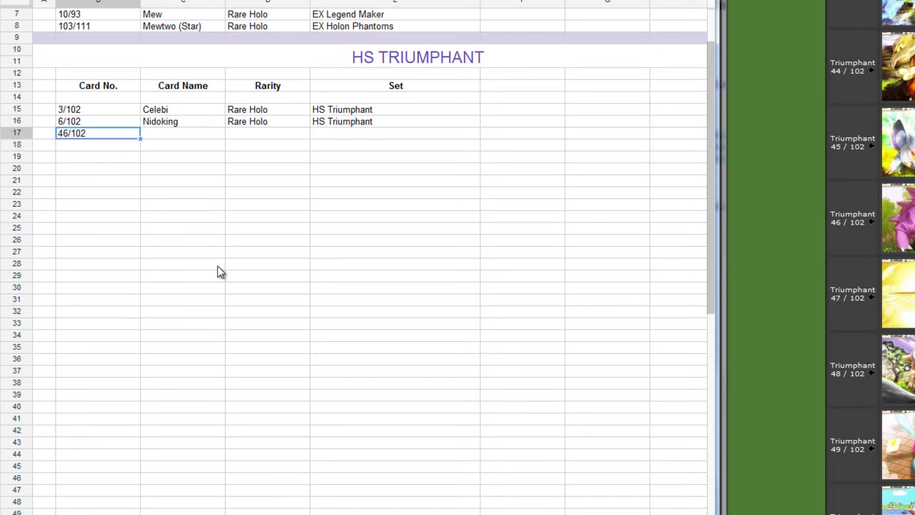
Step: Fill the rest of row 17 with card name Nidorino, rarity Uncommon and set HS Triumphant
key(Up)
key(Right)
text(Ni)
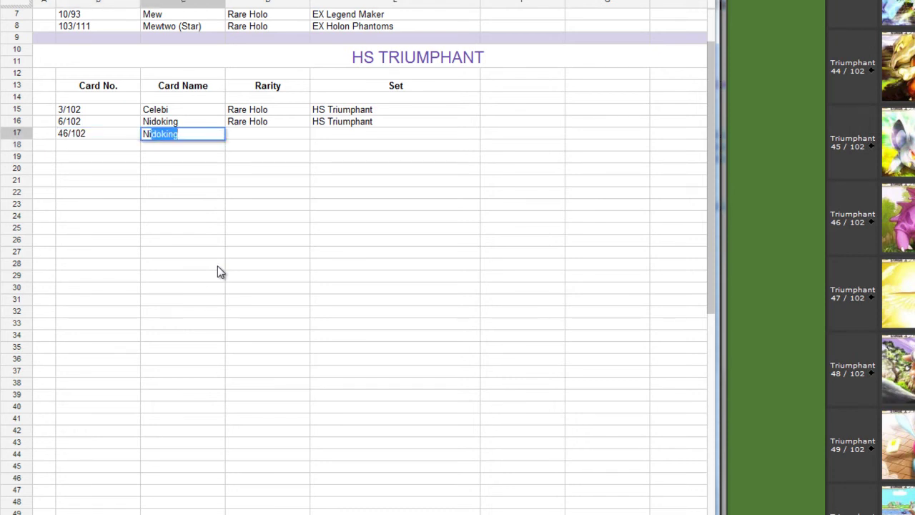
text(dorino)
key(Tab)
text(Uncommon)
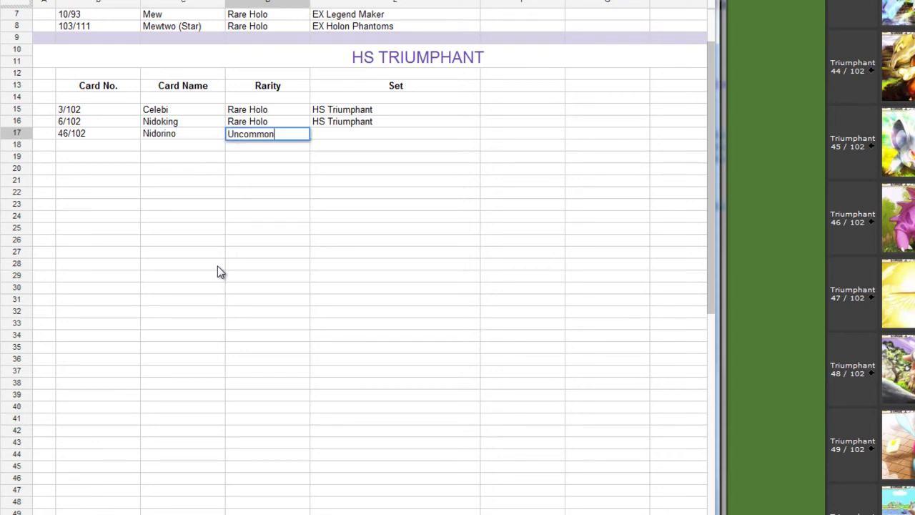
key(Tab)
text(HS Triumphant)
key(Tab)
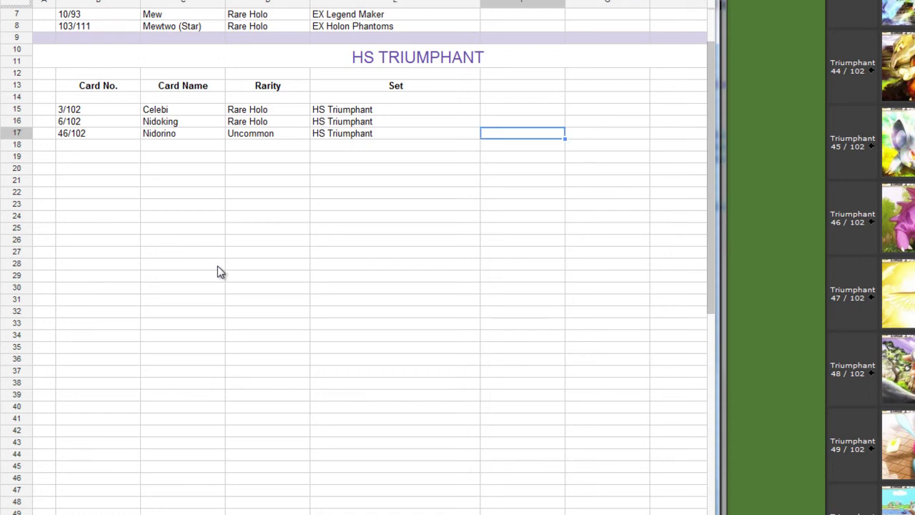
Step: Add a Reverse? column header in cell F13 beside the Set header
key(Up)
key(Up)
key(Up)
key(Up)
text(Reverse?)
key(Return)
key(Down)
key(Down)
key(Down)
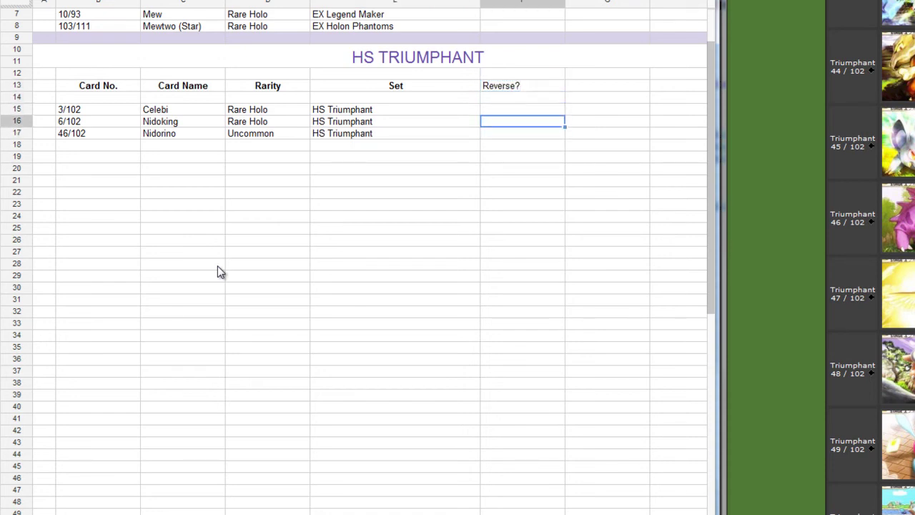
Step: Enter sample N and Y answers under the Reverse? header beside the HS Triumphant cards
text(N)
key(Return)
key(Up)
key(Up)
key(Down)
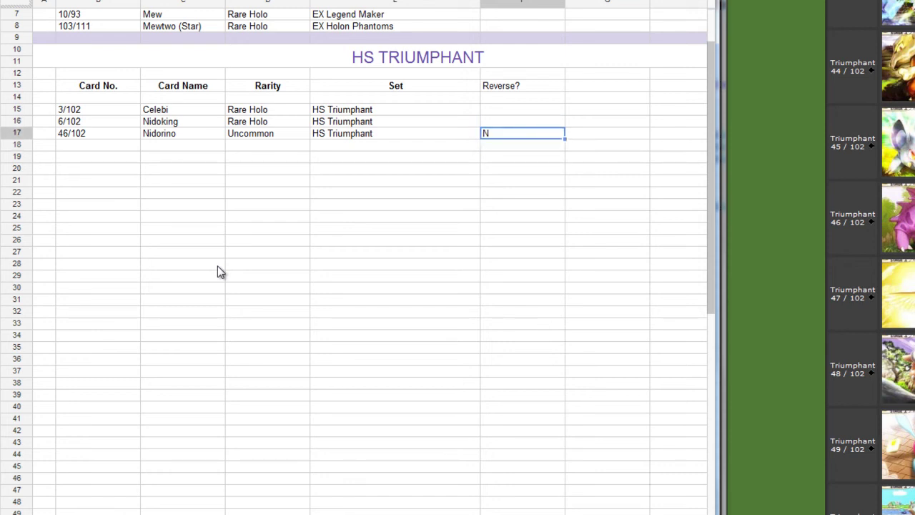
text(Y)
key(Left)
key(Right)
key(Left)
key(Left)
key(Left)
key(Right)
key(Right)
key(Right)
Step: Replace the Reverse? header in cell F13 with Normal and try out a Reverse header in G13
key(Up)
key(Up)
key(Up)
key(Up)
key(Delete)
text(Normal)
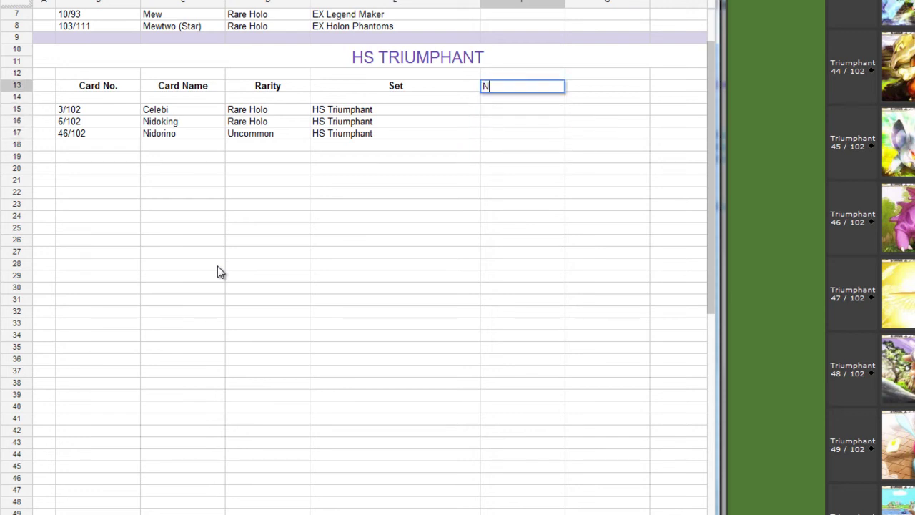
key(Tab)
text(Rever)
key(BackSpace)
key(BackSpace)
key(BackSpace)
key(BackSpace)
key(BackSpace)
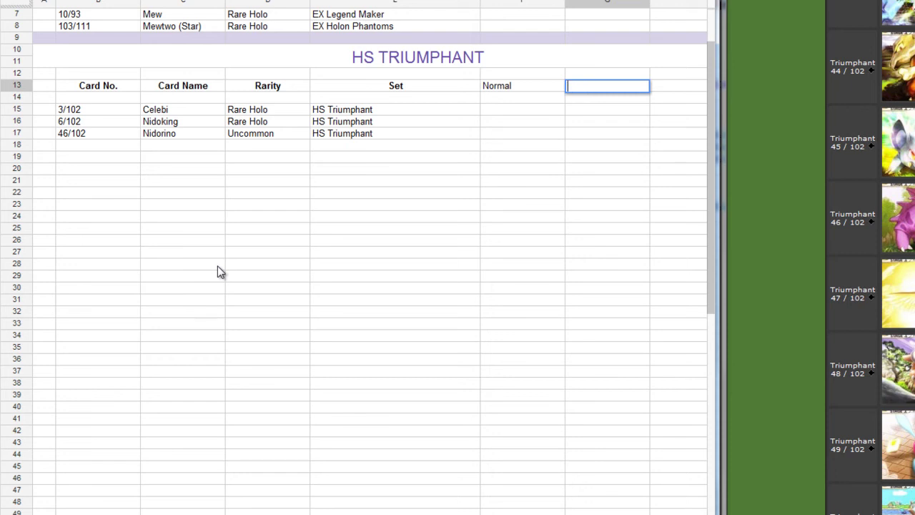
Step: Clear the extra column header in cell F13 beside the Set header
key(Left)
key(Delete)
key(Down)
key(Down)
key(Left)
key(Down)
key(Left)
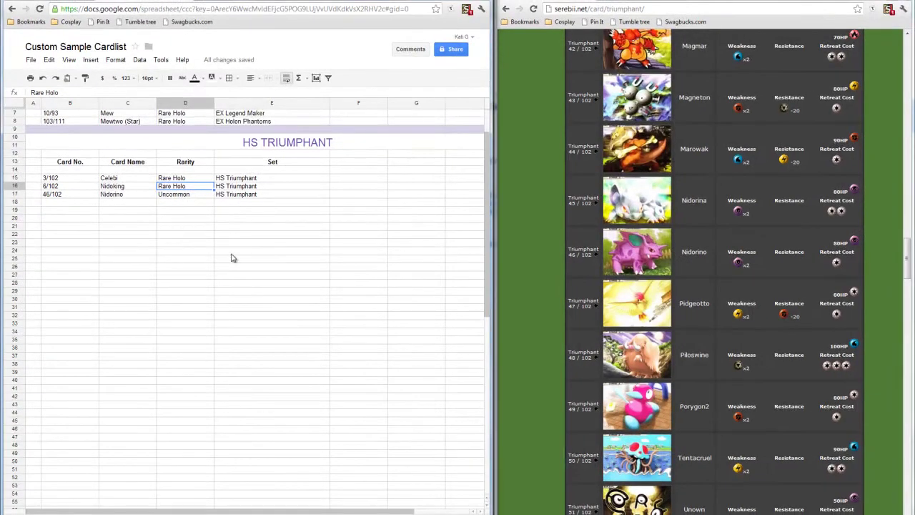
Step: Fill cells A18 to H18 with light purple as a divider below the HS Triumphant cards
scroll(201, 237, up, 2)
click(30, 250)
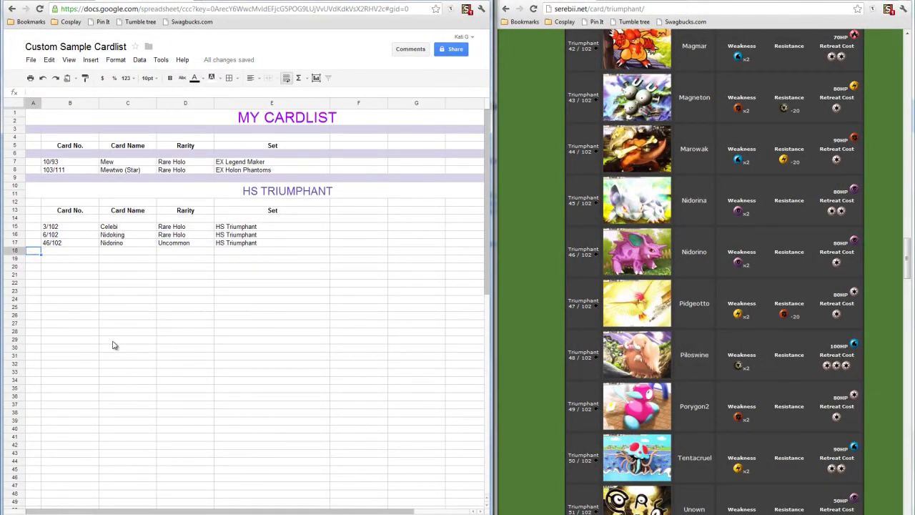
key(shift+Right)
key(shift+Right)
key(shift+Right)
key(shift+Right)
key(shift+Right)
key(shift+Right)
key(shift+Right)
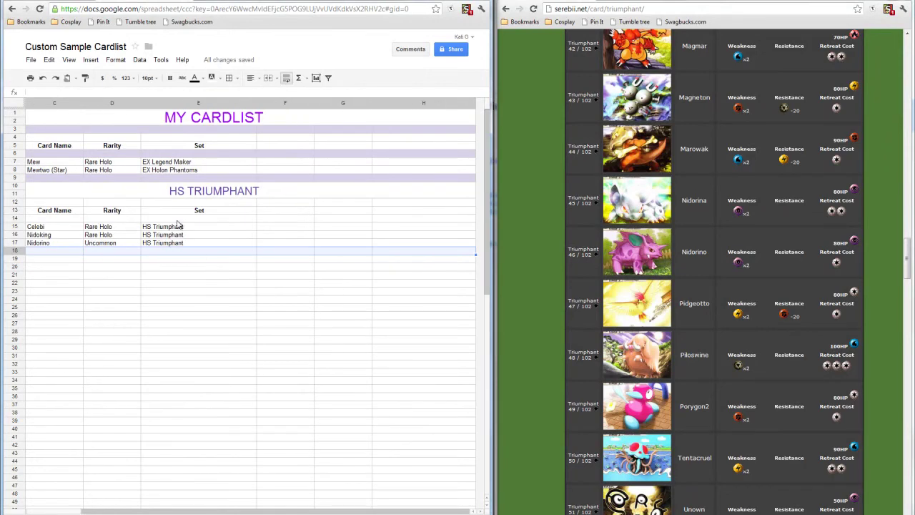
click(212, 78)
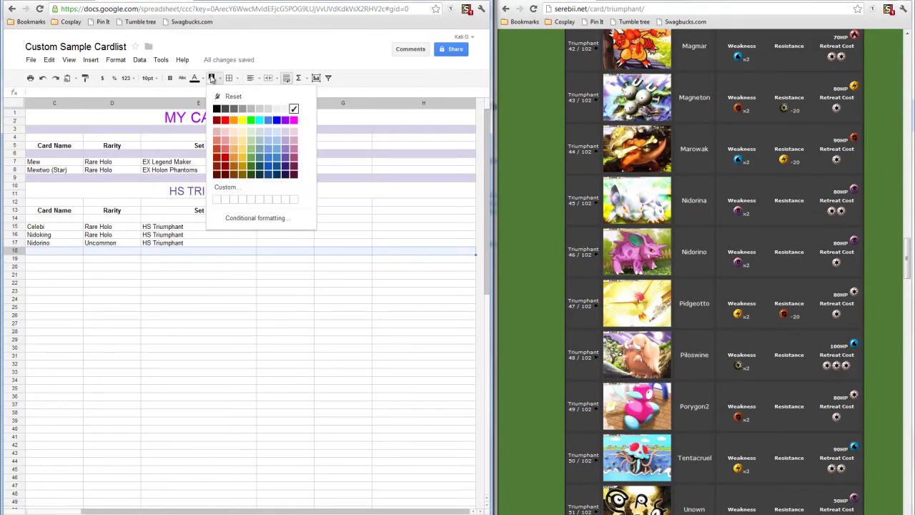
click(288, 134)
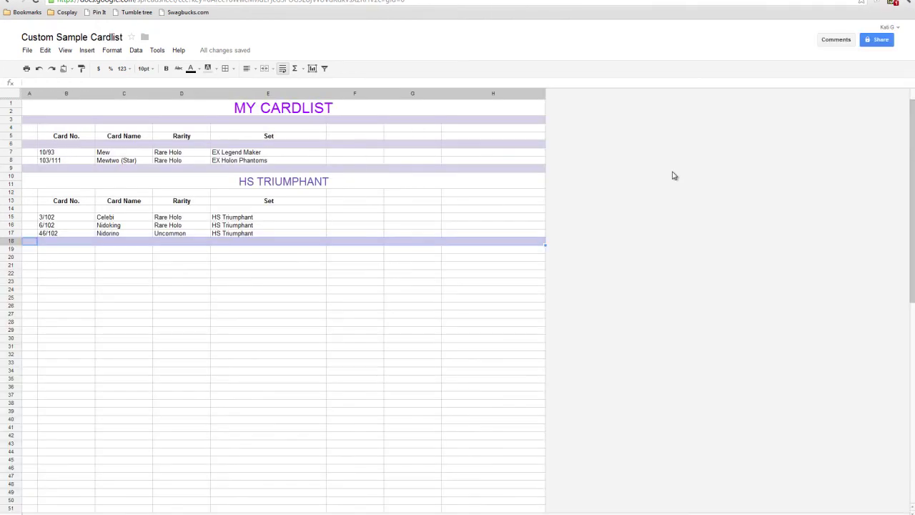
Step: Check the fill colour applied to row 18 and look over the card list layout
scroll(376, 271, down, 1)
scroll(363, 266, up, 1)
click(209, 70)
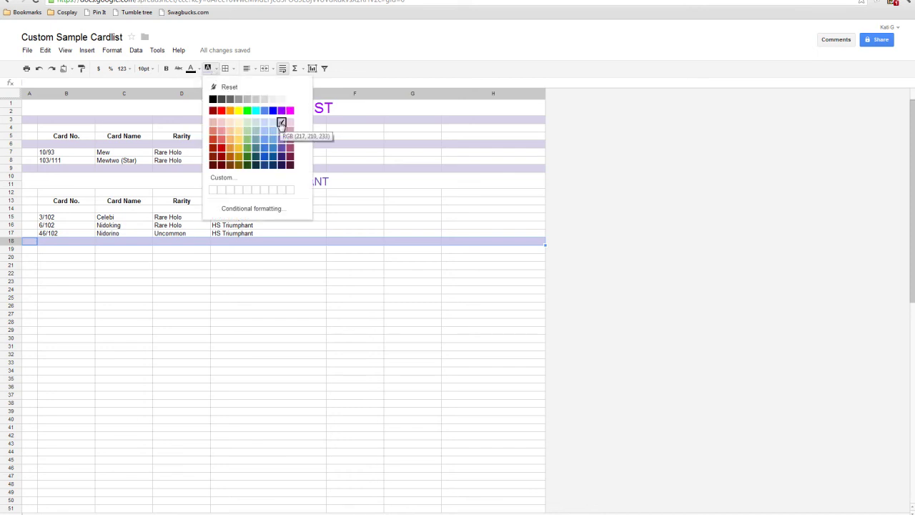
scroll(351, 286, down, 2)
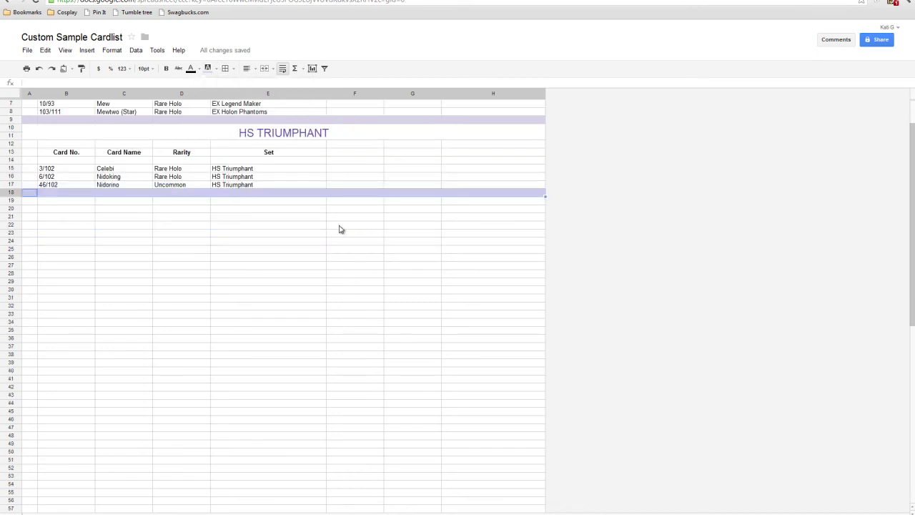
scroll(340, 228, up, 2)
click(290, 249)
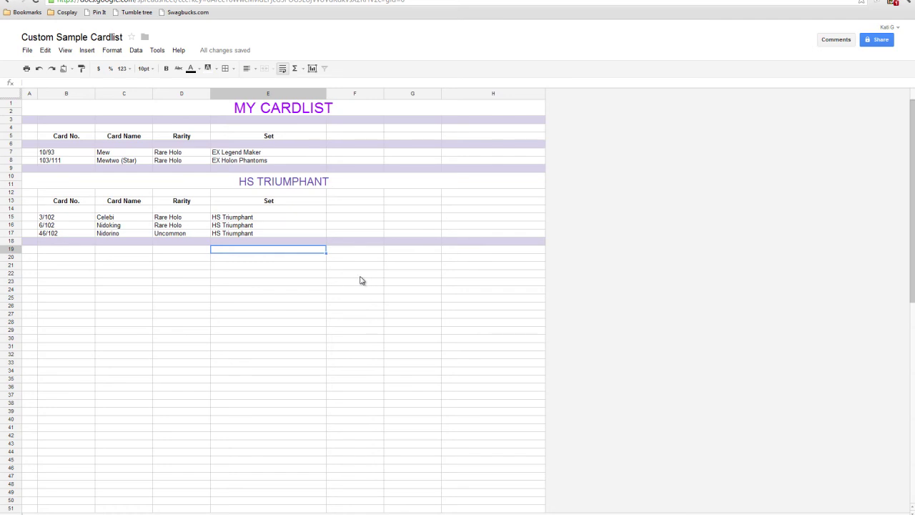
scroll(361, 280, down, 3)
scroll(345, 279, up, 3)
Step: Centre the contents of column A horizontally
click(32, 129)
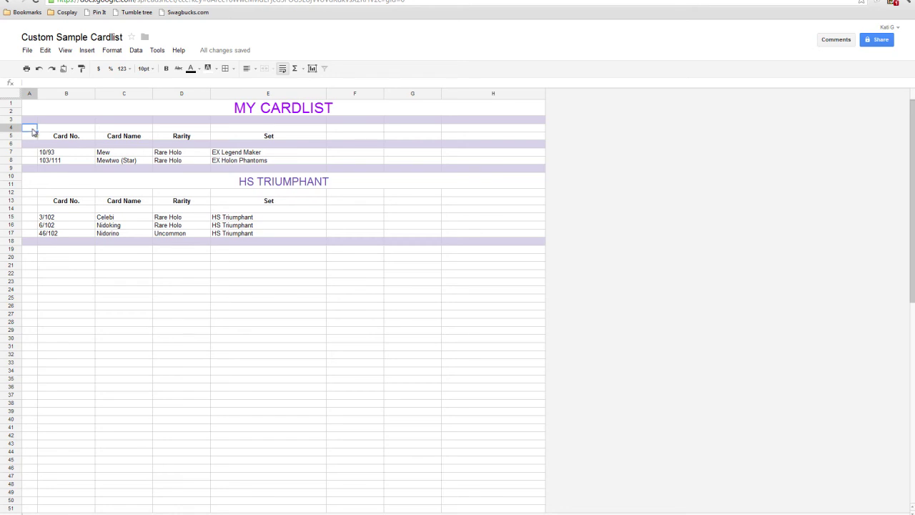
click(34, 152)
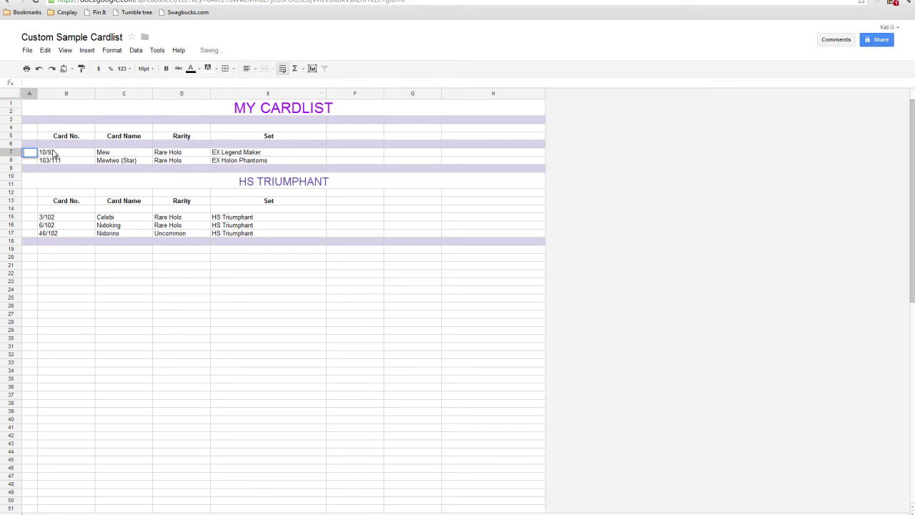
click(29, 93)
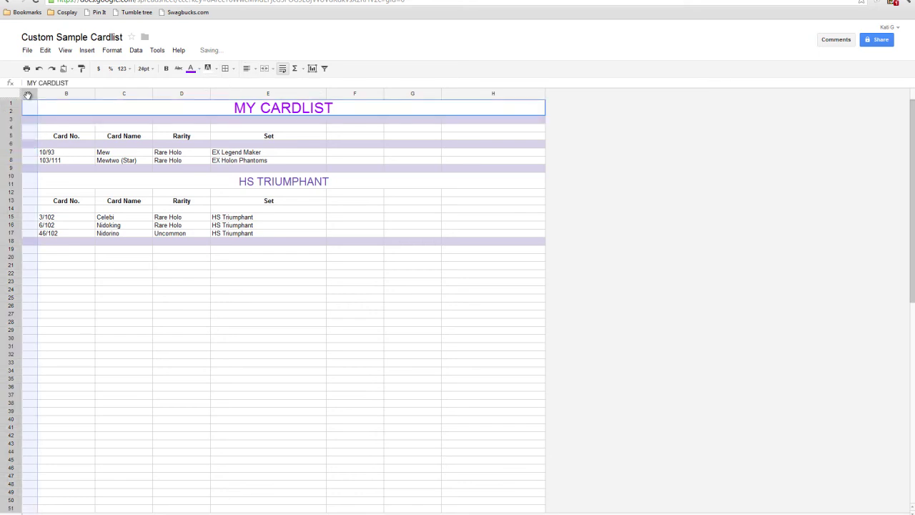
click(272, 68)
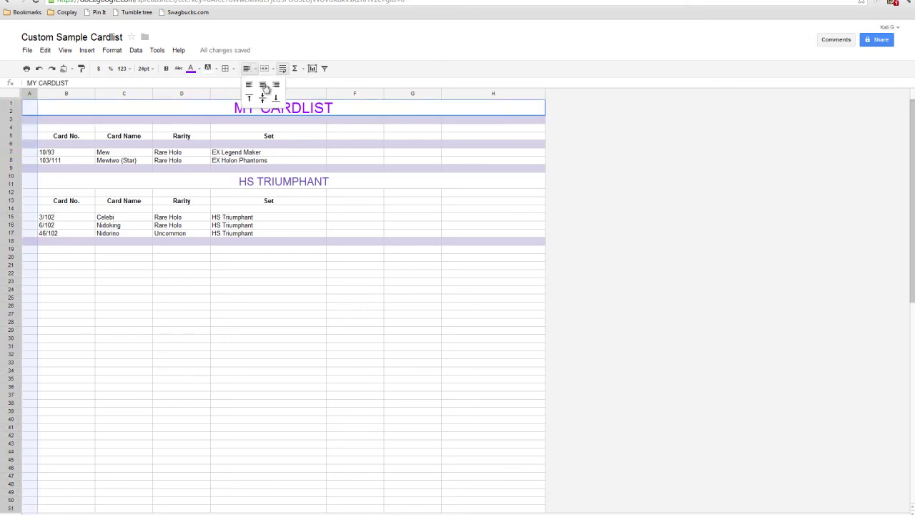
click(262, 93)
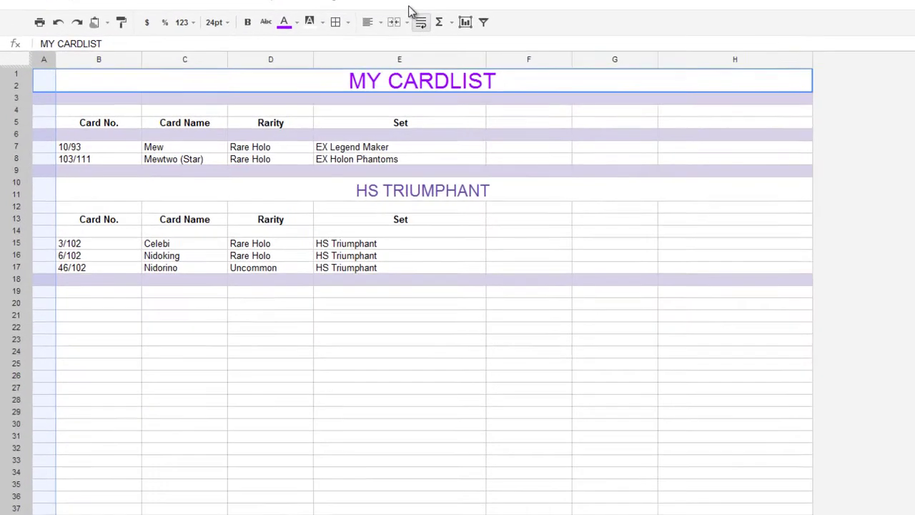
click(247, 68)
click(394, 45)
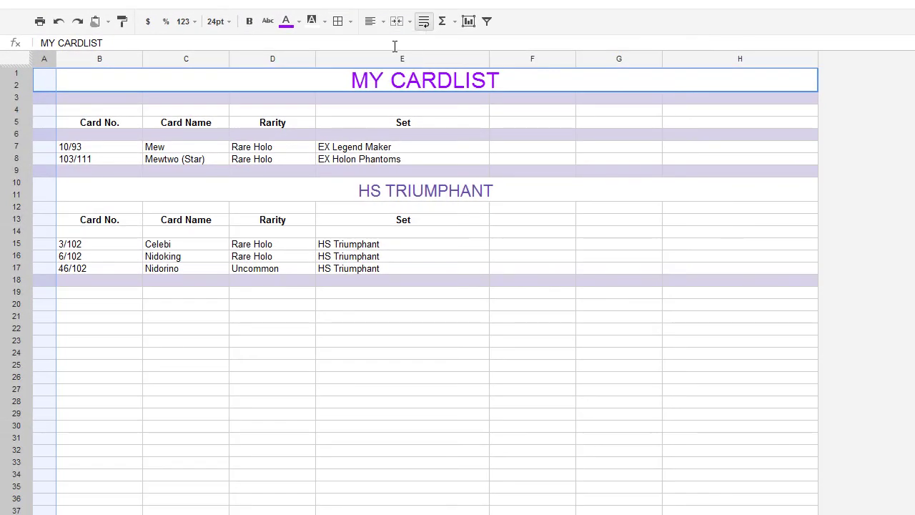
Step: Mark the Mew card with an x in cell A7
click(51, 111)
text(x)
key(Down)
key(Down)
key(Down)
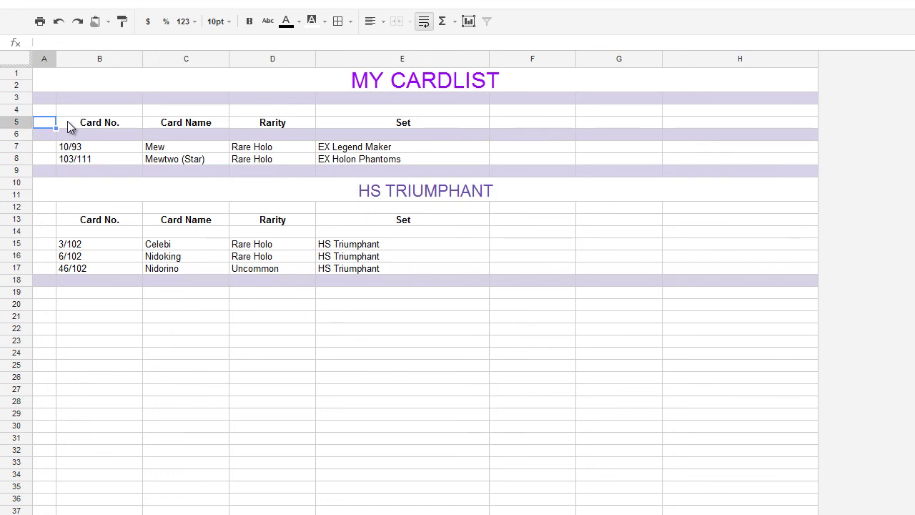
text(x)
key(BackSpace)
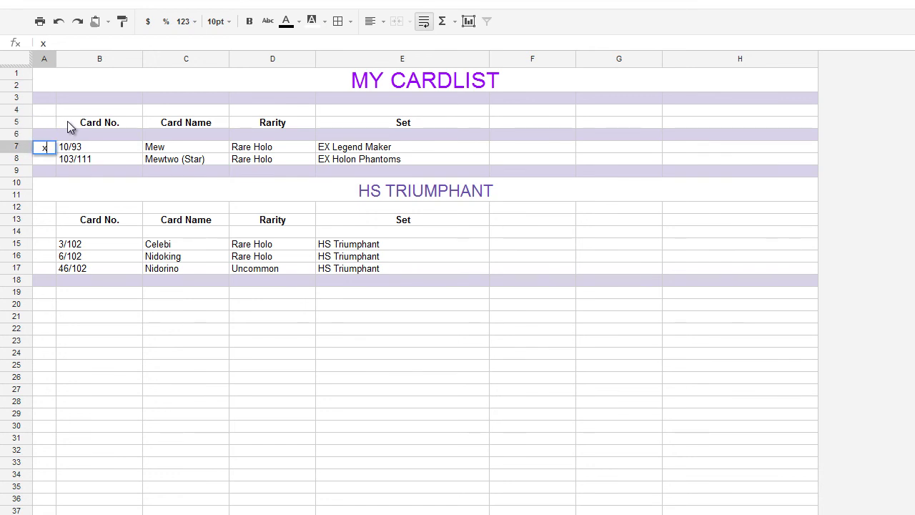
key(Return)
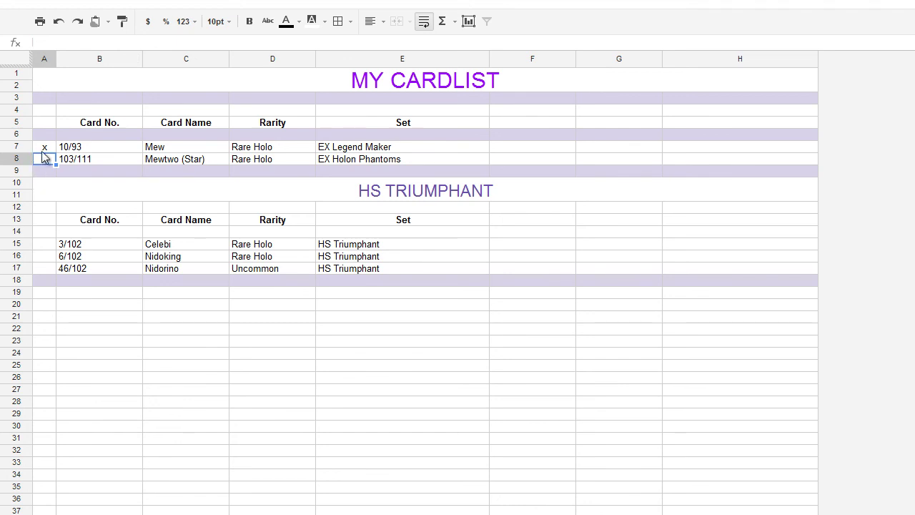
Step: Add a conditional formatting rule to column A giving cells whose text is exactly x a purple background, RGB (142, 124, 195)
click(43, 149)
click(47, 62)
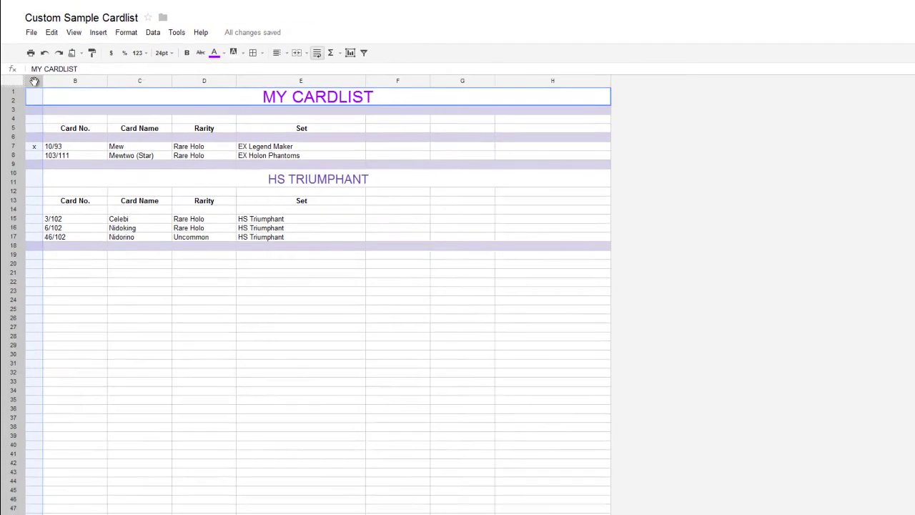
right_click(42, 63)
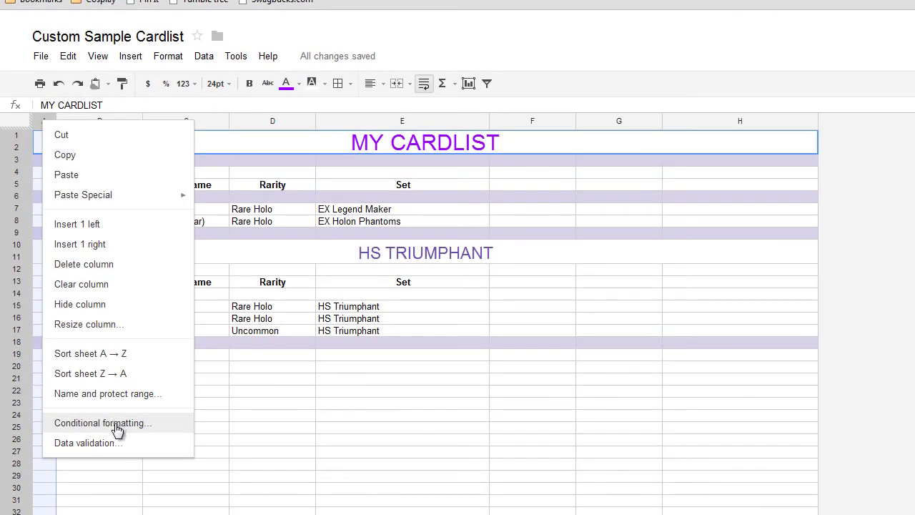
click(100, 423)
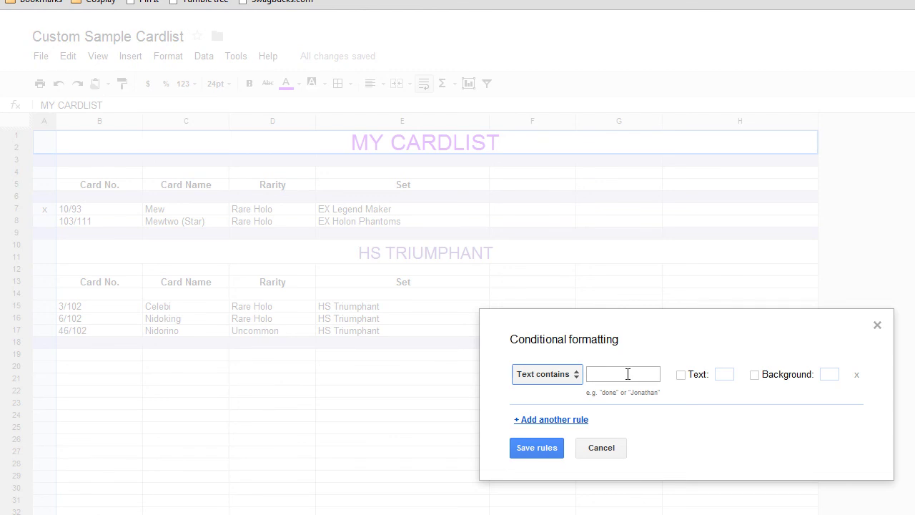
click(580, 381)
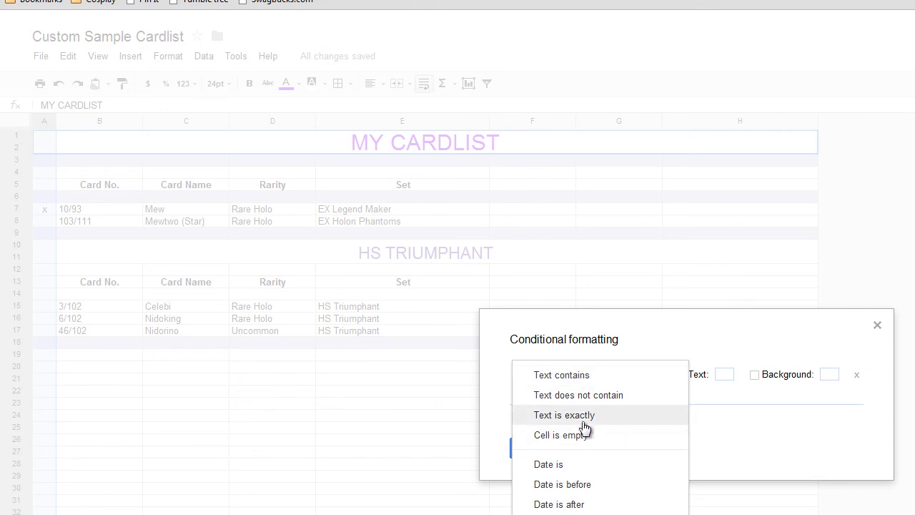
click(582, 414)
click(614, 373)
text(x)
click(829, 384)
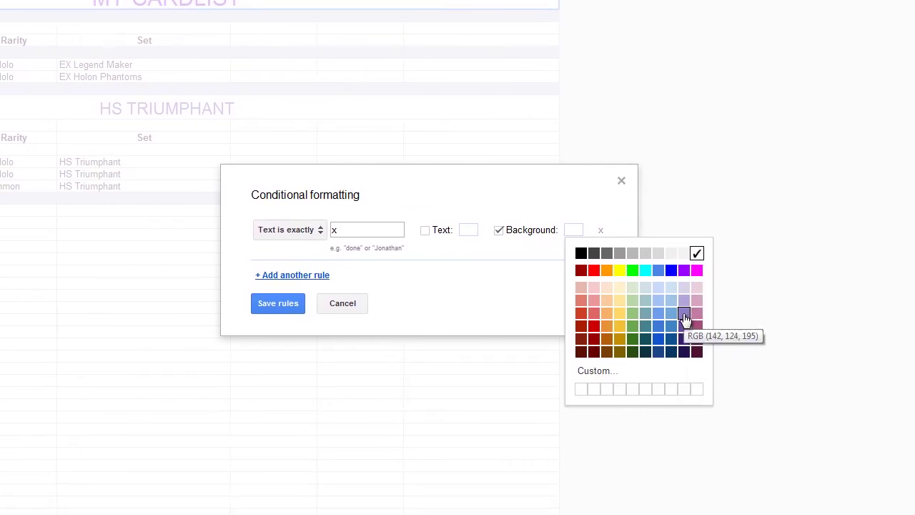
click(684, 318)
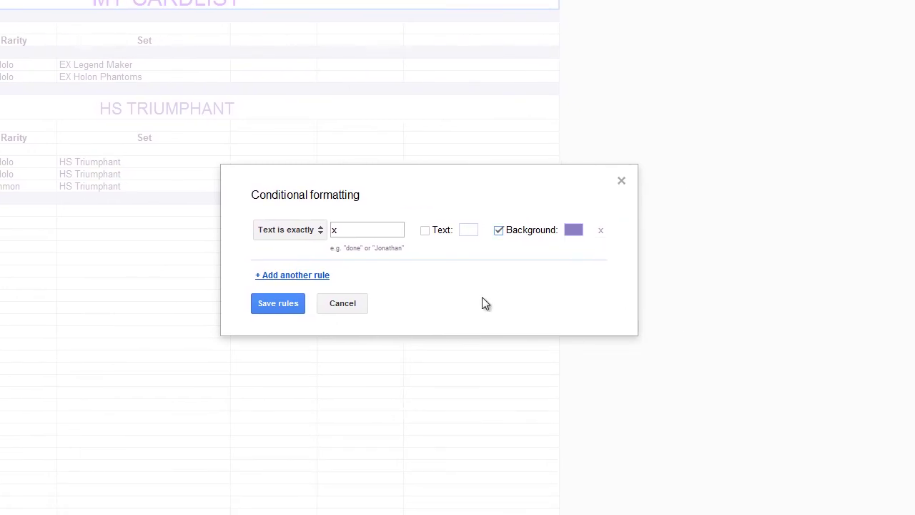
click(271, 307)
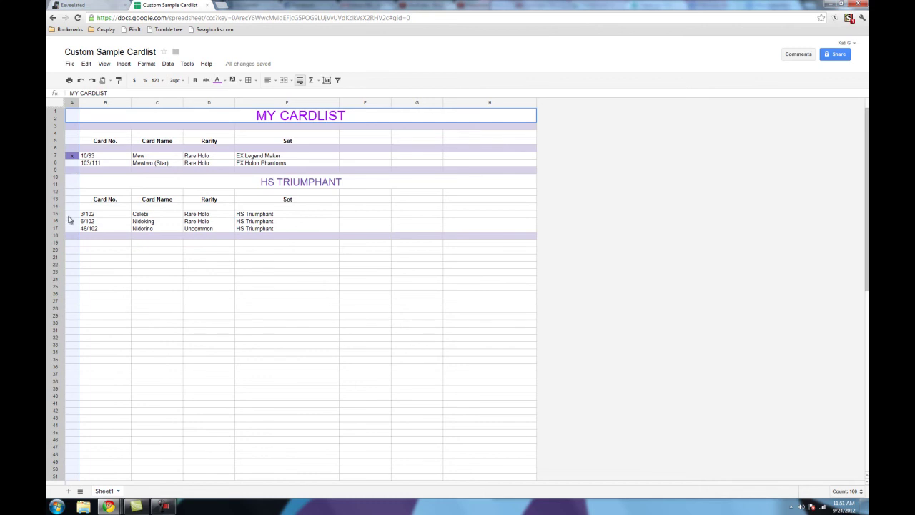
Step: Mark the Celebi card with an x in cell A15
click(71, 214)
text(x)
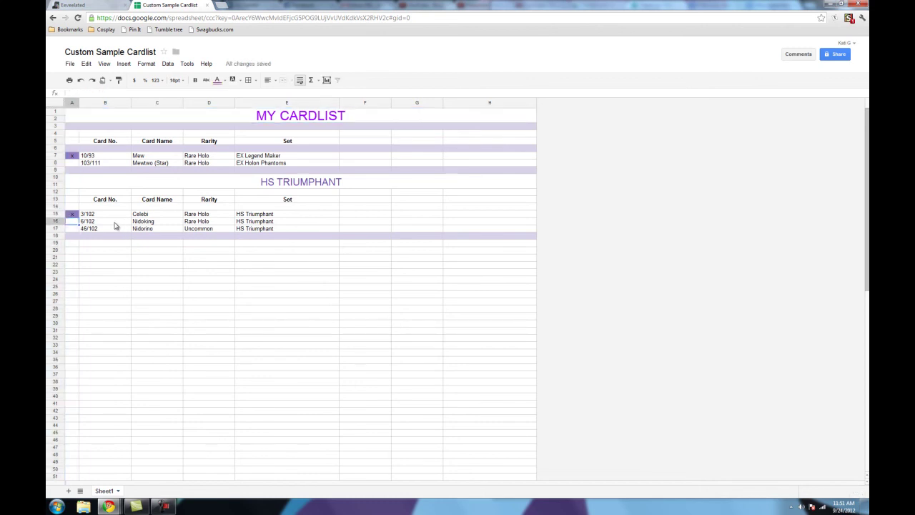
key(Down)
Step: Test the marker with an x in another cell of column A and delete it again
key(Up)
key(Up)
key(Up)
key(Up)
key(Up)
key(Up)
key(Down)
key(Down)
key(Down)
key(Down)
key(Down)
key(Down)
key(Down)
text(x)
key(Return)
key(Up)
key(Delete)
key(Down)
key(Up)
Step: Review the conditional formatting rule on cell A8 and close it without changes
right_click(71, 165)
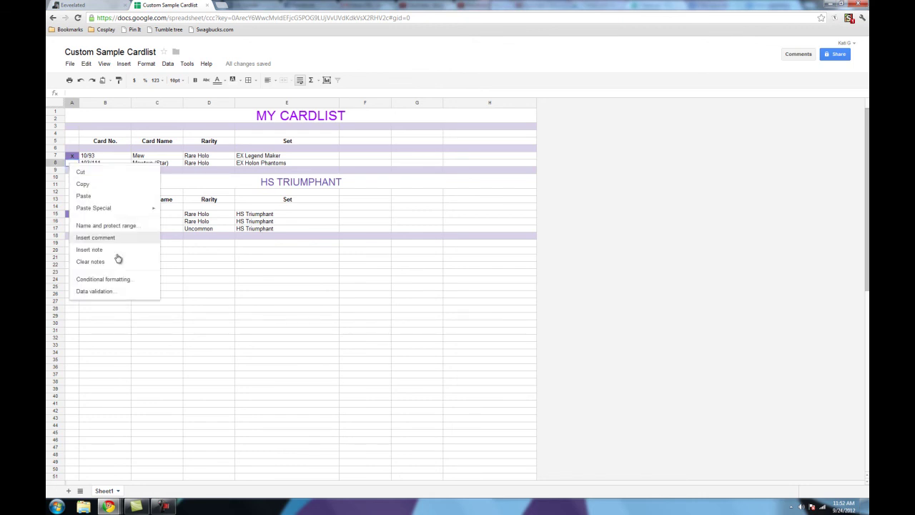
click(120, 281)
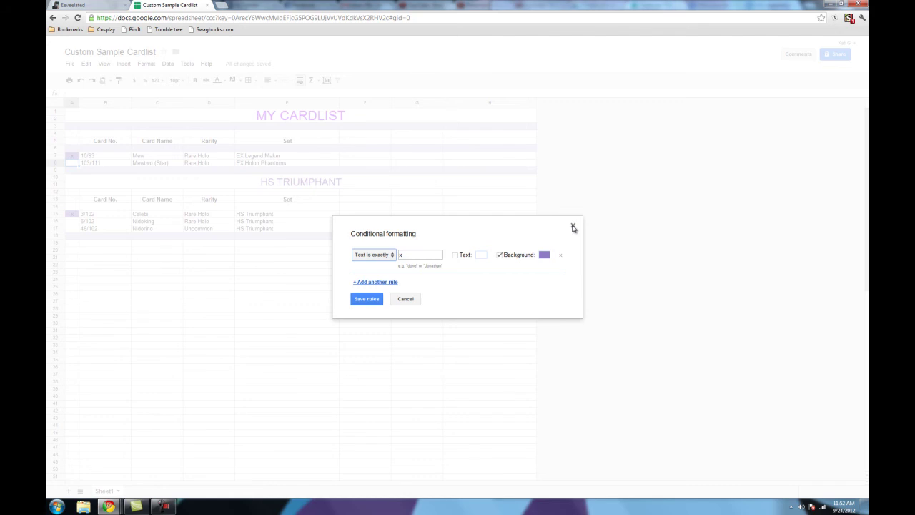
click(572, 228)
scroll(123, 173, down, 2)
scroll(123, 173, up, 2)
click(73, 230)
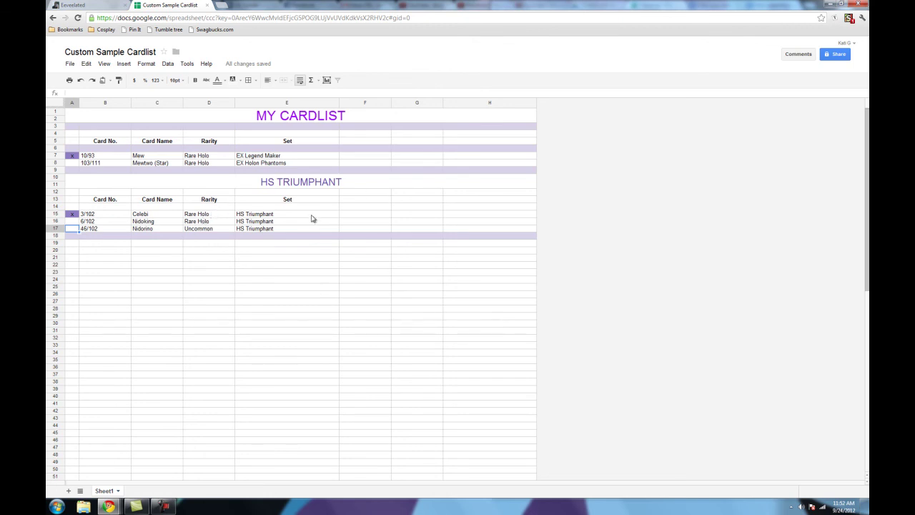
scroll(312, 218, down, 3)
scroll(303, 243, up, 3)
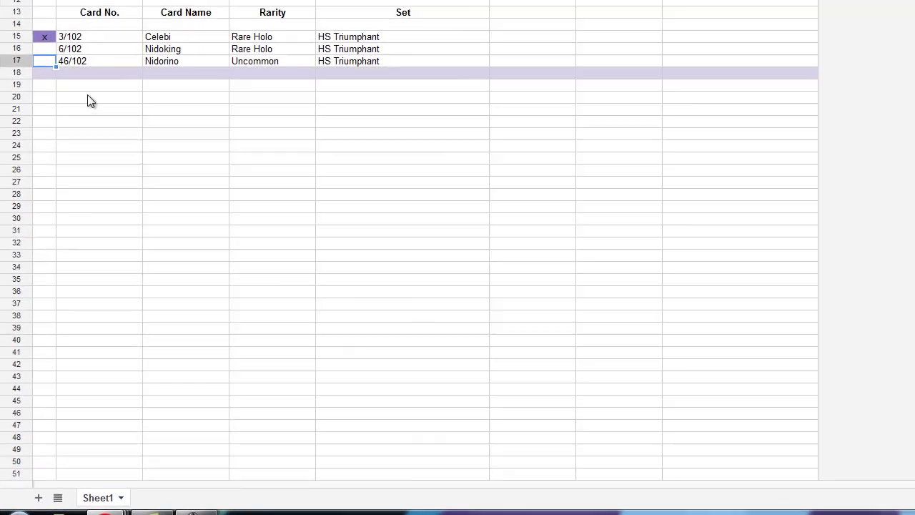
click(45, 87)
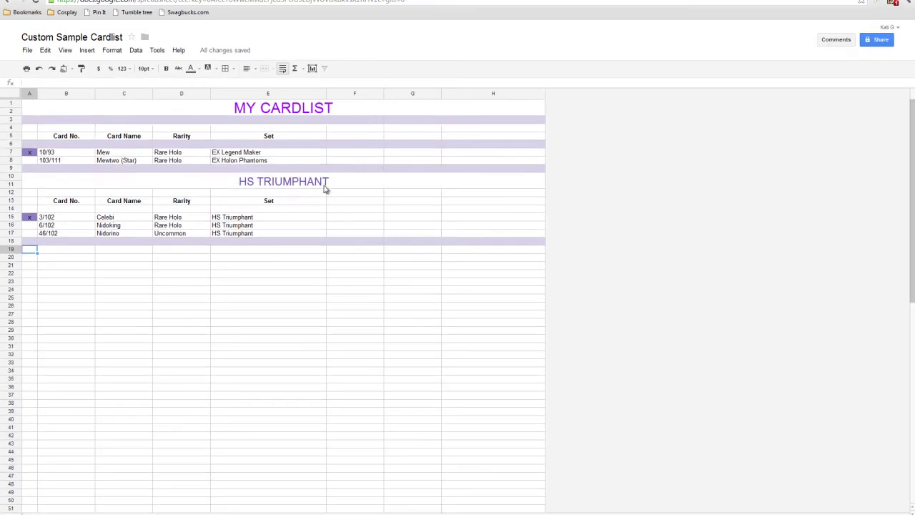
scroll(467, 107, down, 4)
scroll(312, 198, up, 3)
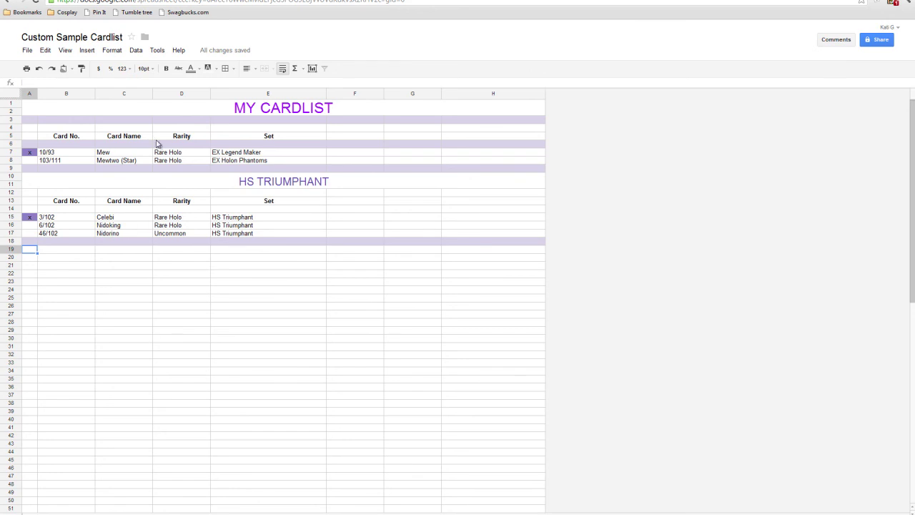